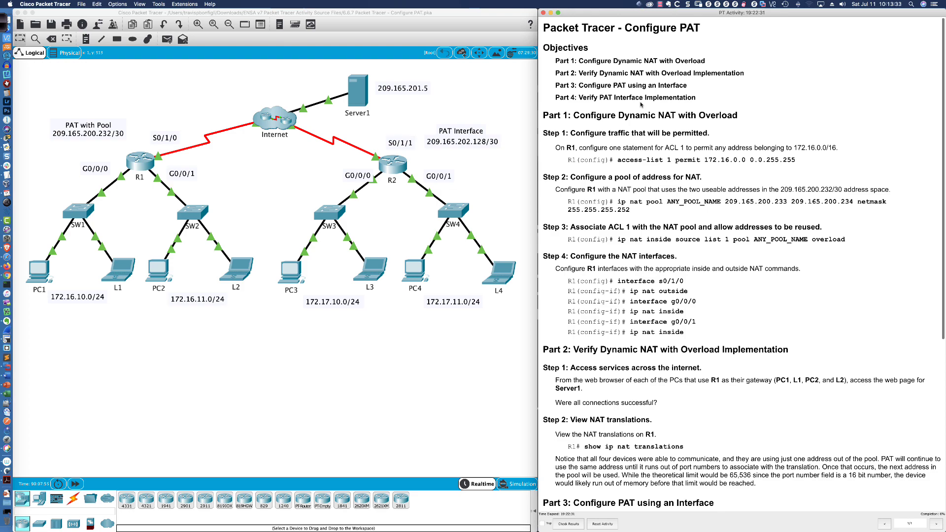
Open router R1's command line and widen its window beneath the network topology.
scroll(567, 95, "down", 1)
scroll(568, 94, "down", 5)
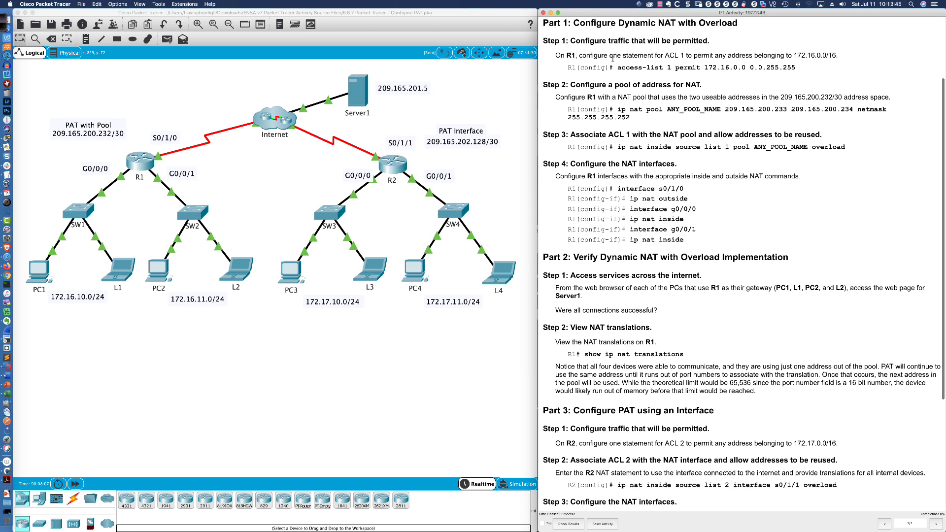
left_click(140, 161)
left_click_drag(433, 162, 69, 317)
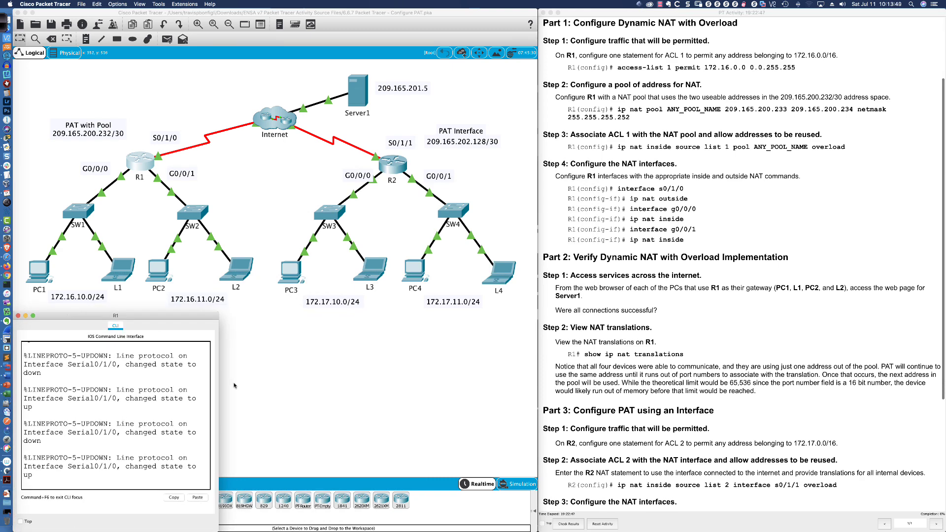
left_click_drag(219, 382, 539, 380)
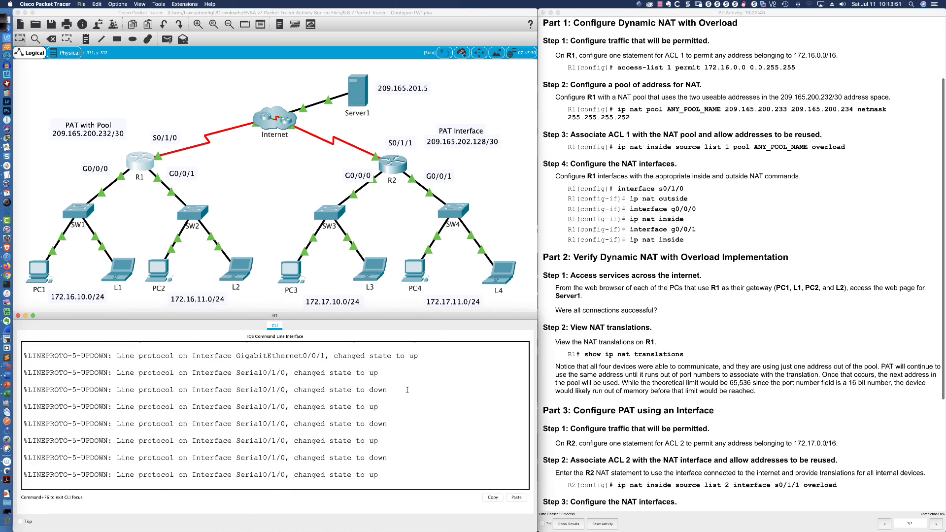
Start R1's console session and enter privileged EXEC mode.
key("Return")
key("Return")
key("Return")
key("Return")
key("Return")
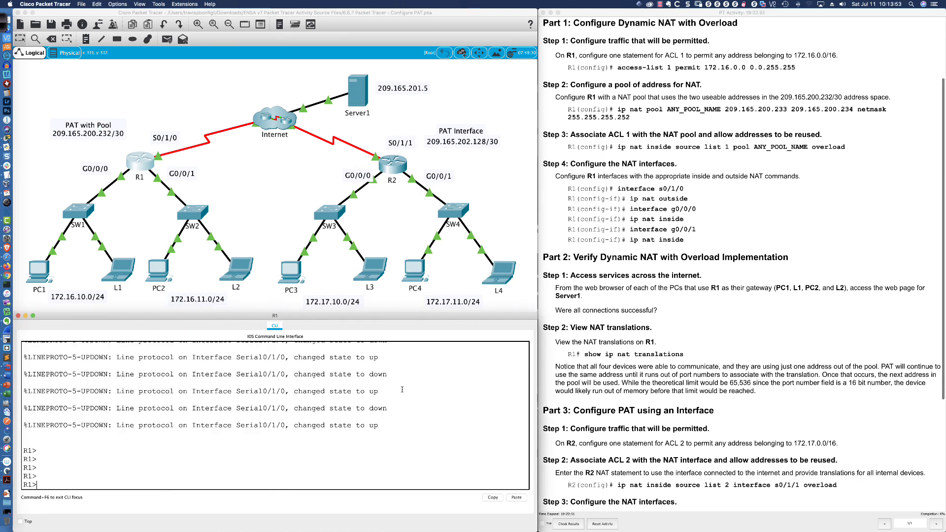
type("en")
key("Return")
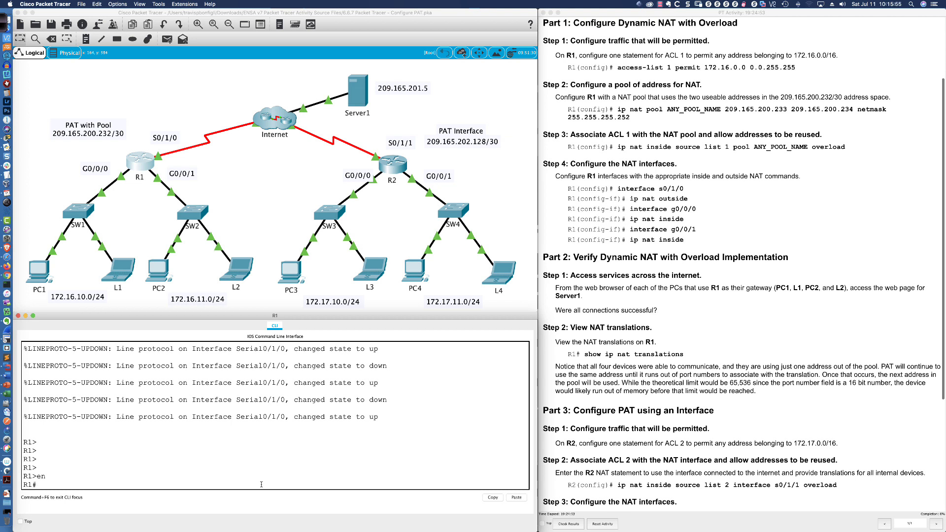
Enter global configuration mode on R1 and create ACL 1 permitting 172.16.0.0 with wildcard mask 0.0.255.255.
key("Return")
type("conf t")
key("Return")
type("a")
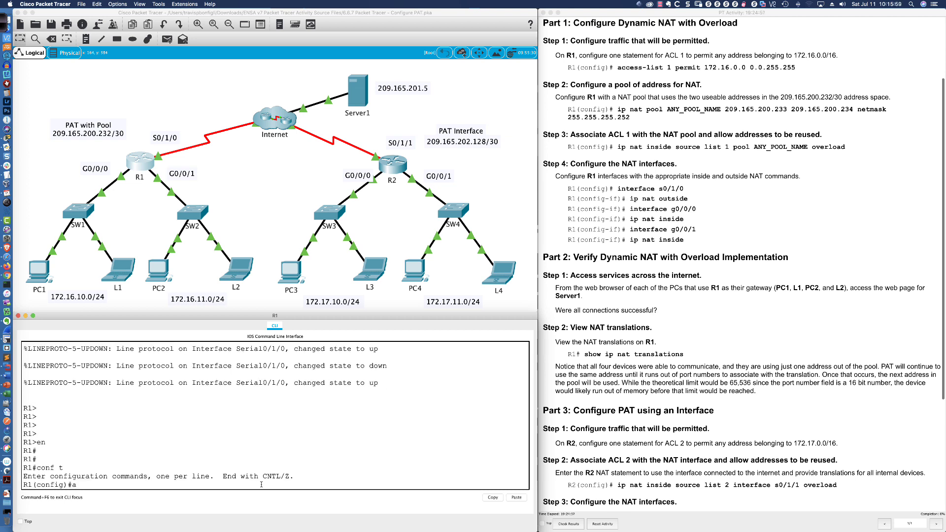
type("ccess-list 1 permit 172.16.0.0 0.0.255.255")
scroll(286, 404, "up", 1)
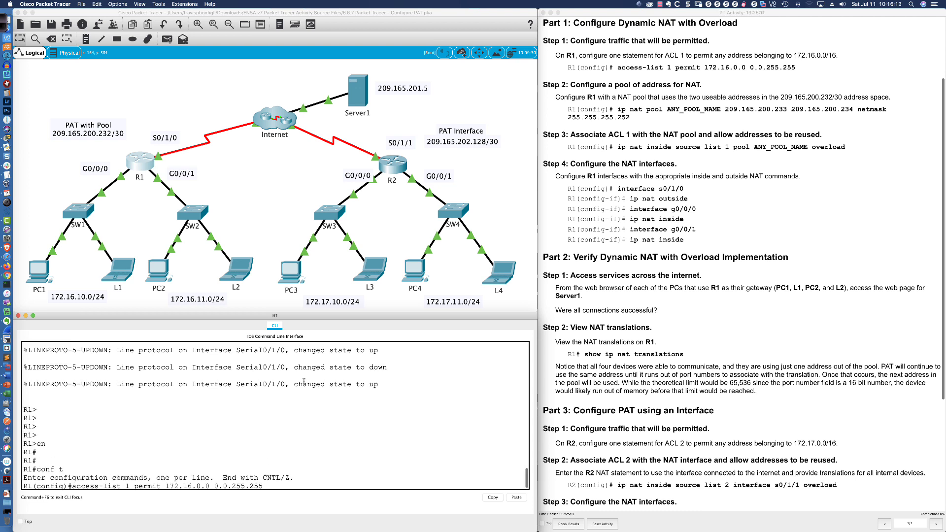
left_click_drag(793, 55, 837, 55)
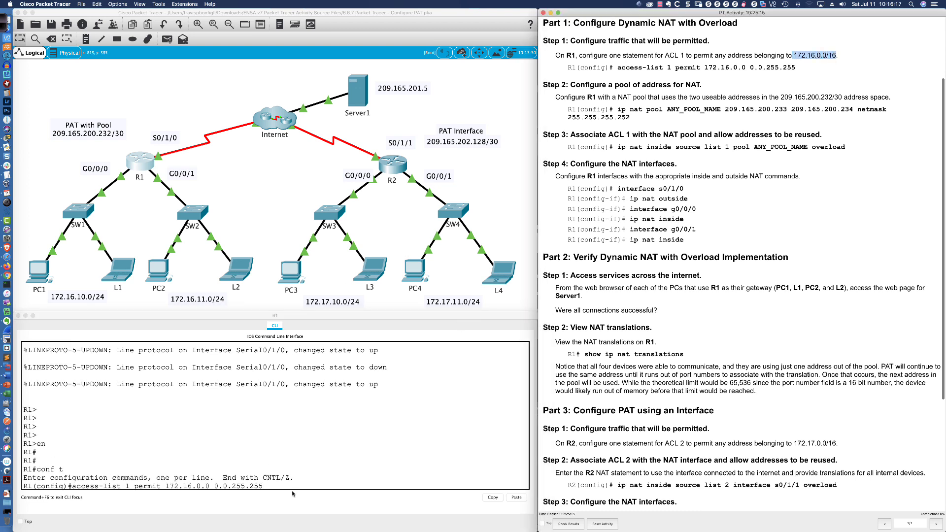
left_click(277, 487)
scroll(276, 486, "down", 1)
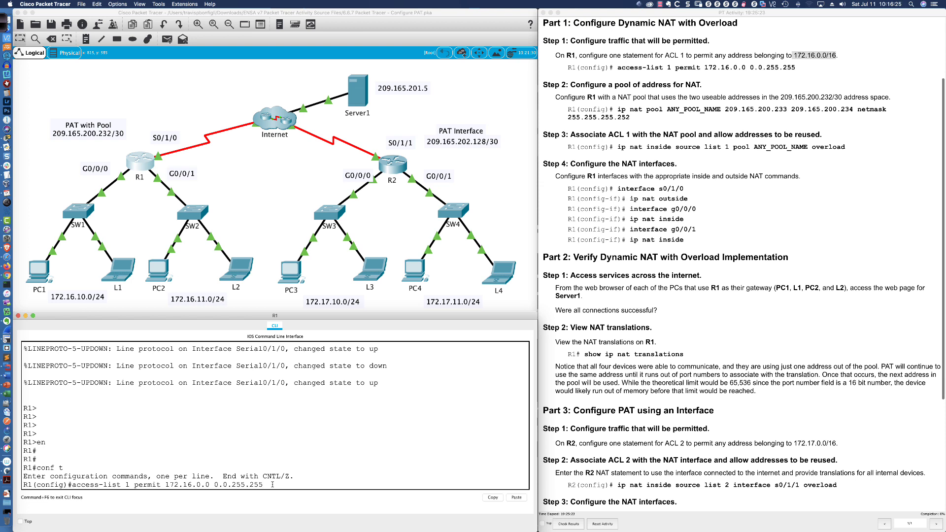
key("Return")
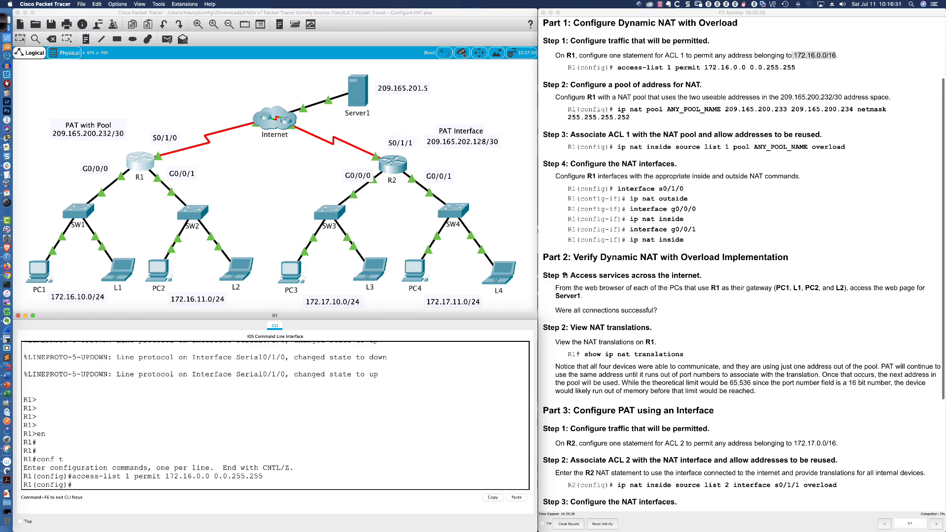
Create the NAT pool ANY_POOL_NAME on R1 from 209.165.200.233 to 209.165.200.234 with netmask 255.255.255.252.
scroll(636, 95, "down", 2)
scroll(635, 94, "down", 1)
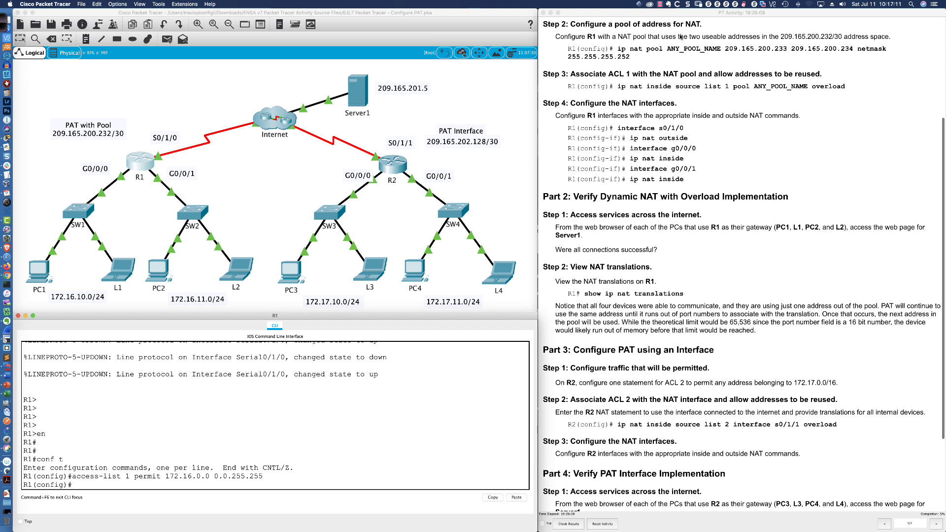
type("ip nat pool ANY_POOL_NAME 209.165")
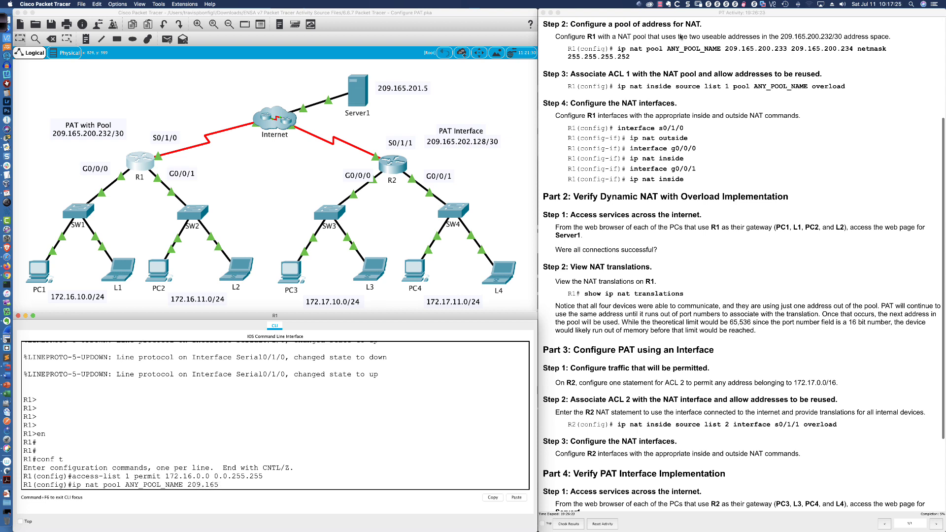
type(".200.233 209.2")
type("65.200.234")
scroll(629, 114, "up", 2)
scroll(628, 114, "up", 6)
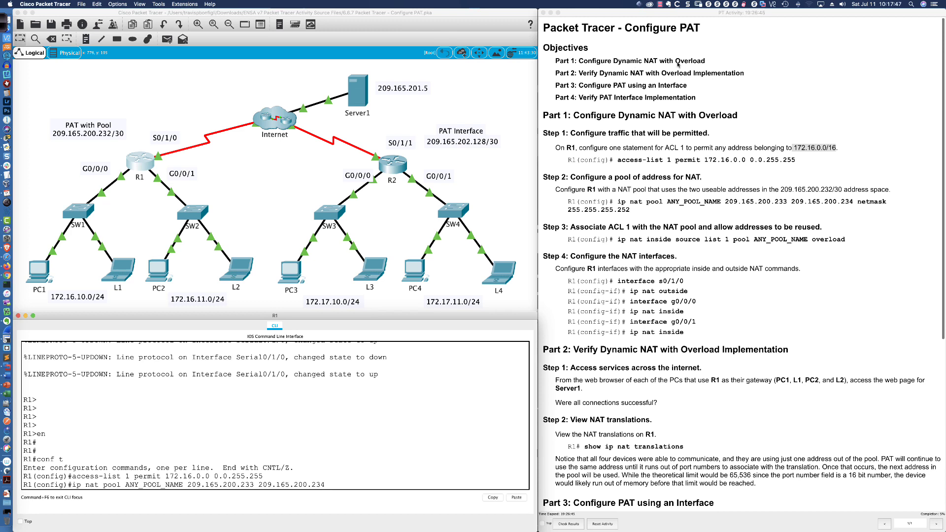
scroll(678, 63, "down", 5)
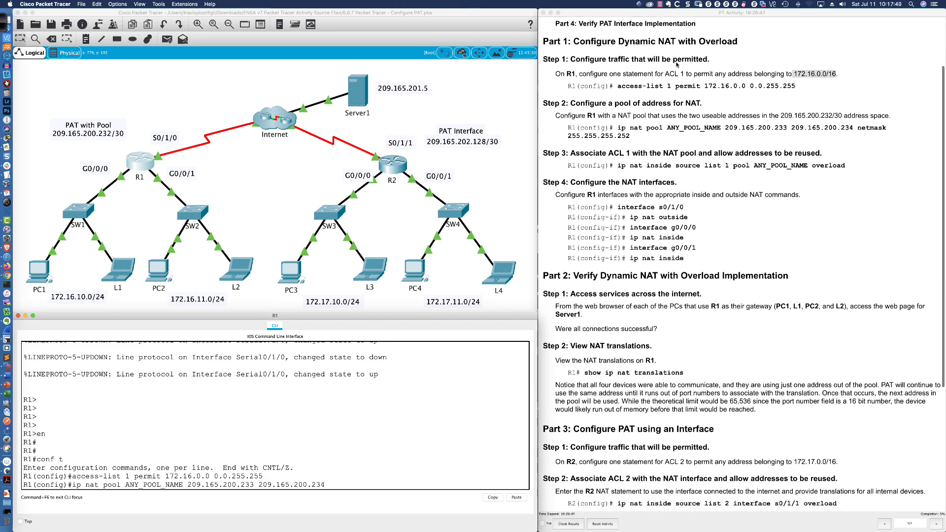
scroll(677, 64, "down", 1)
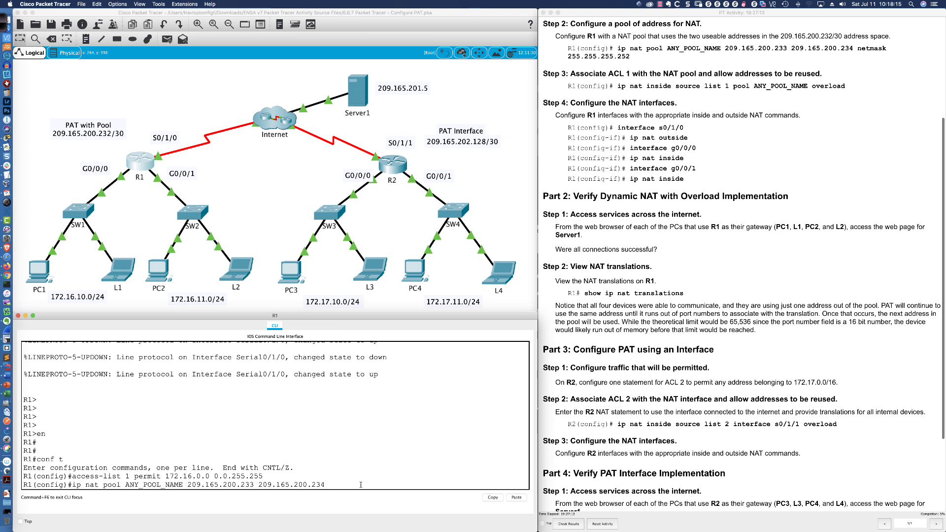
type("net")
key("Tab")
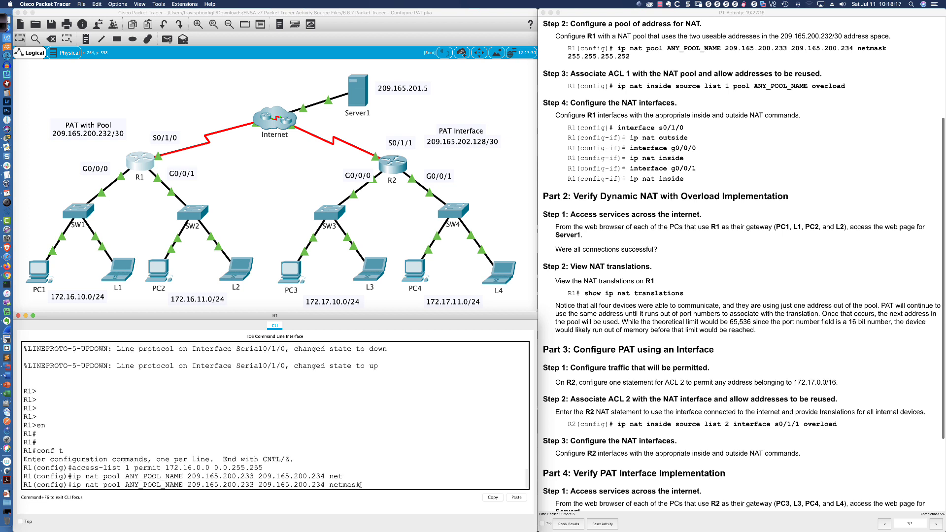
type("255.255.255.252")
key("Return")
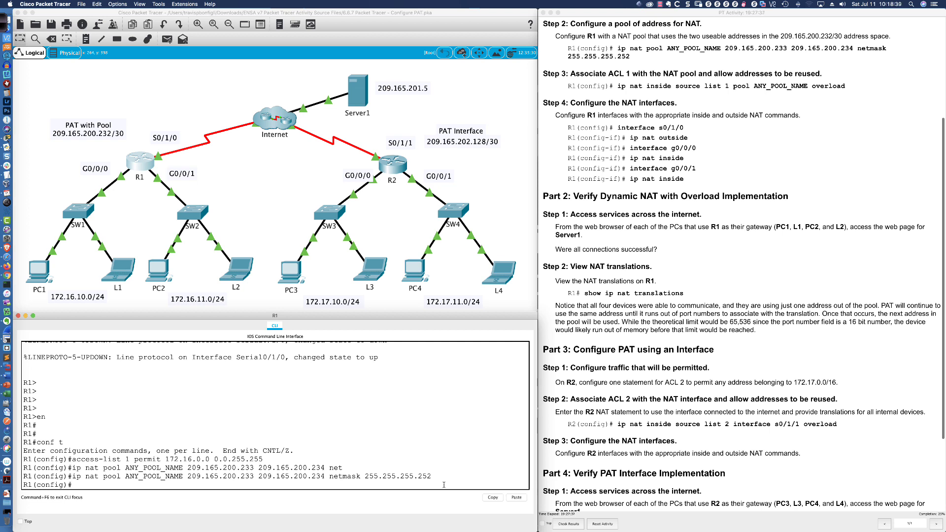
Display R1's brief IP interface summary from configuration mode and highlight Serial0/1/0's address.
type("do sh ip int bri")
key("Return")
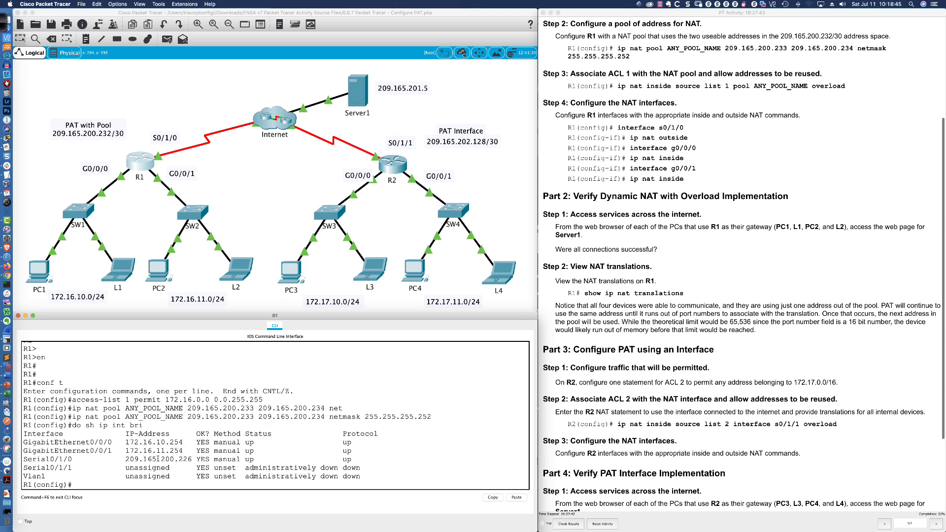
left_click_drag(126, 460, 193, 460)
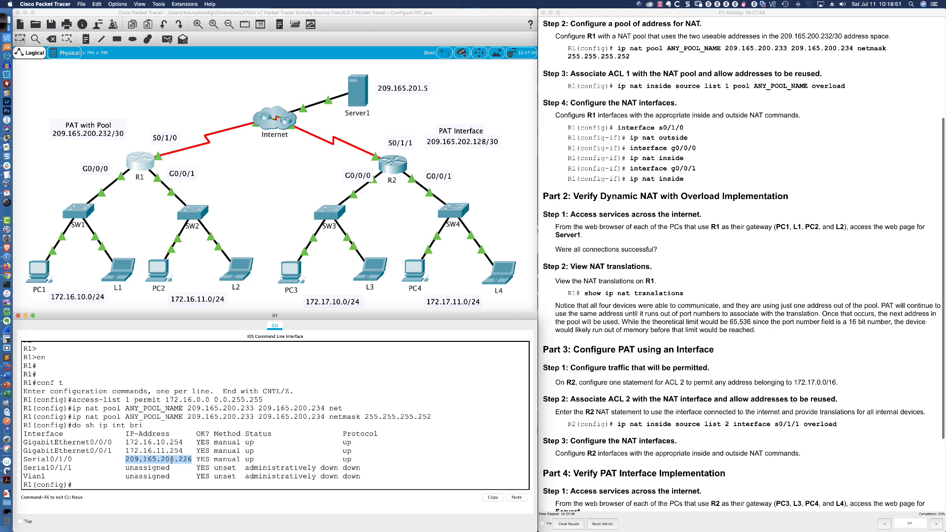
left_click(222, 460)
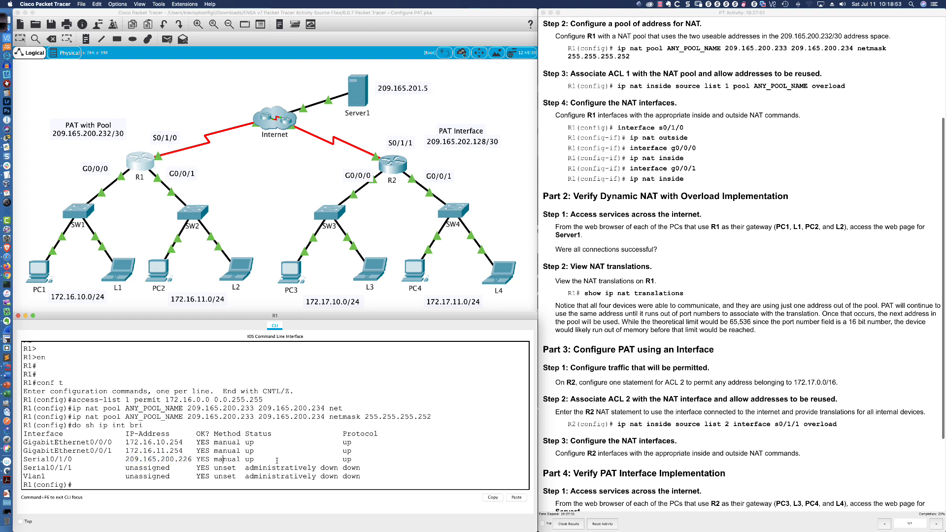
Display R1's running configuration from configuration mode and page through to the serial interface settings.
type("do sh run")
key("Return")
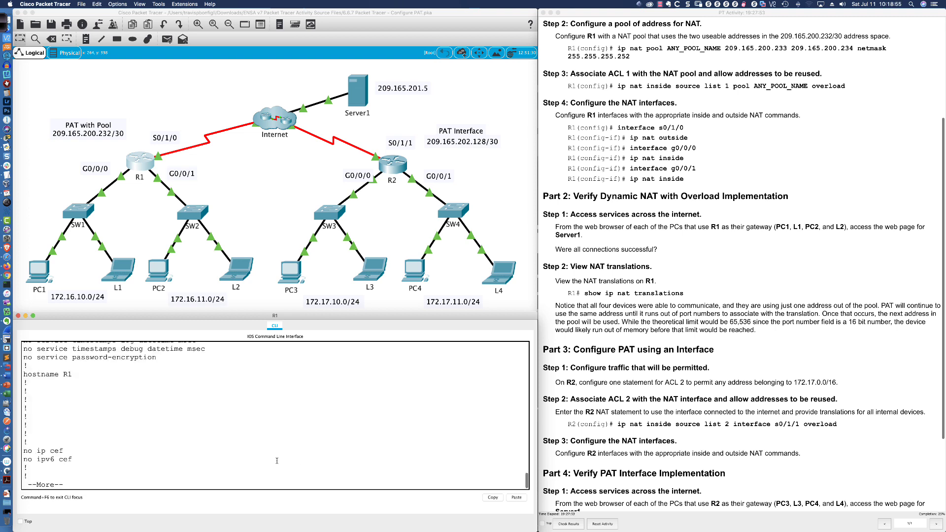
key("space")
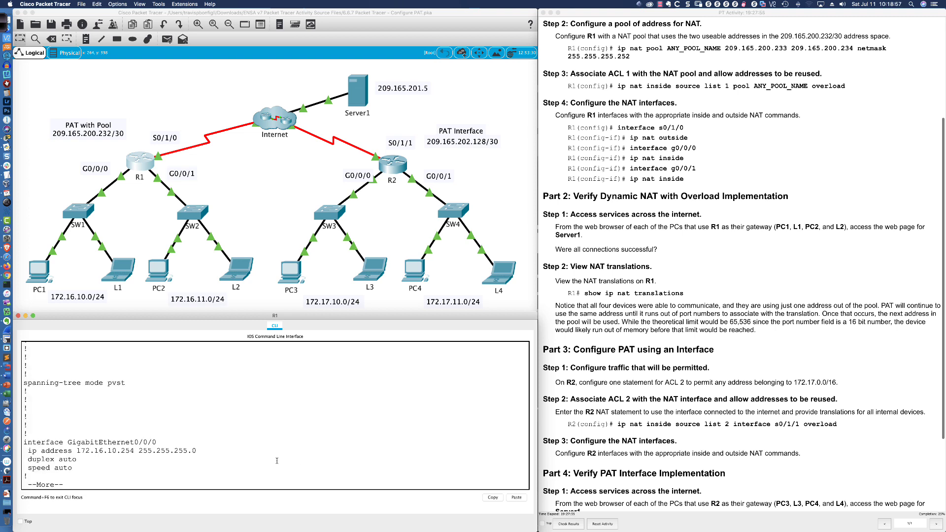
key("Return")
key("Return")
key("Return")
key("Return")
key("Return")
key("Return")
key("Return")
key("Return")
key("Return")
key("Return")
key("Return")
key("Return")
key("Return")
key("Return")
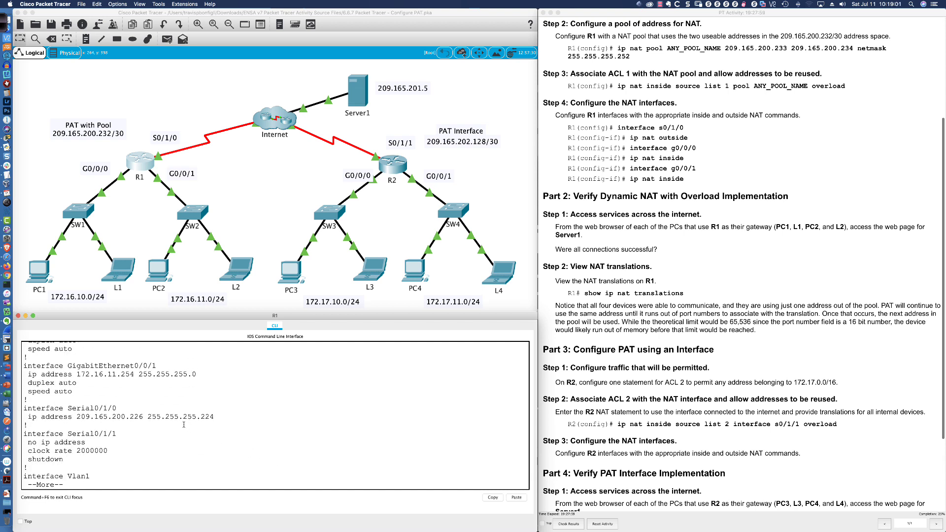
Highlight Serial0/1/0's subnet mask and the last octets of its address and mask to examine its subnet.
left_click_drag(147, 417, 213, 417)
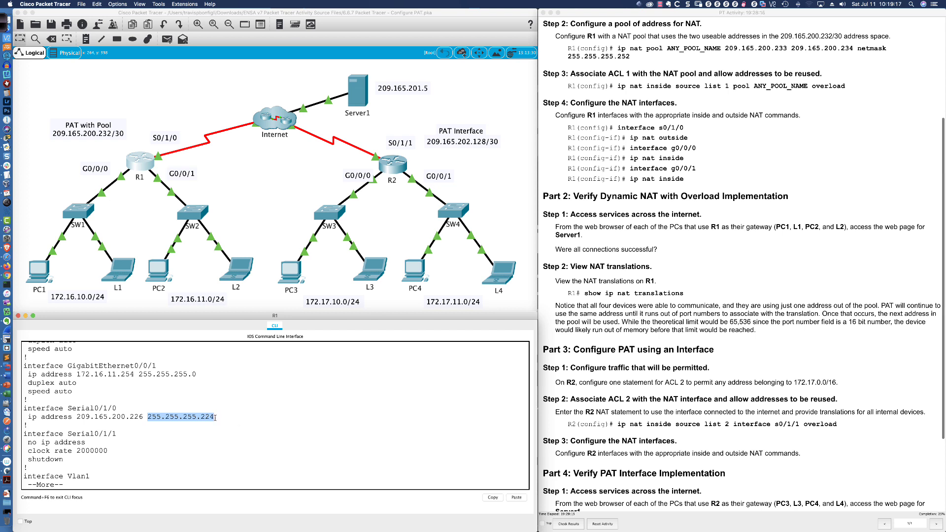
left_click(215, 417)
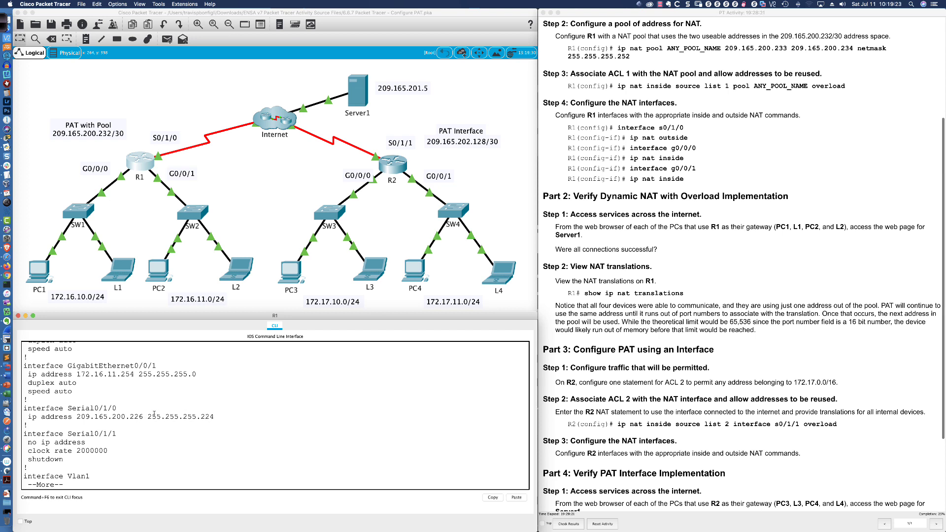
left_click_drag(129, 417, 142, 417)
left_click_drag(214, 417, 201, 417)
left_click_drag(131, 417, 142, 417)
left_click(139, 427)
Switch to the screen annotation pen and handwrite the subnet boundaries .0, .32, .64 and .96 over R1's console output.
left_click(3, 23)
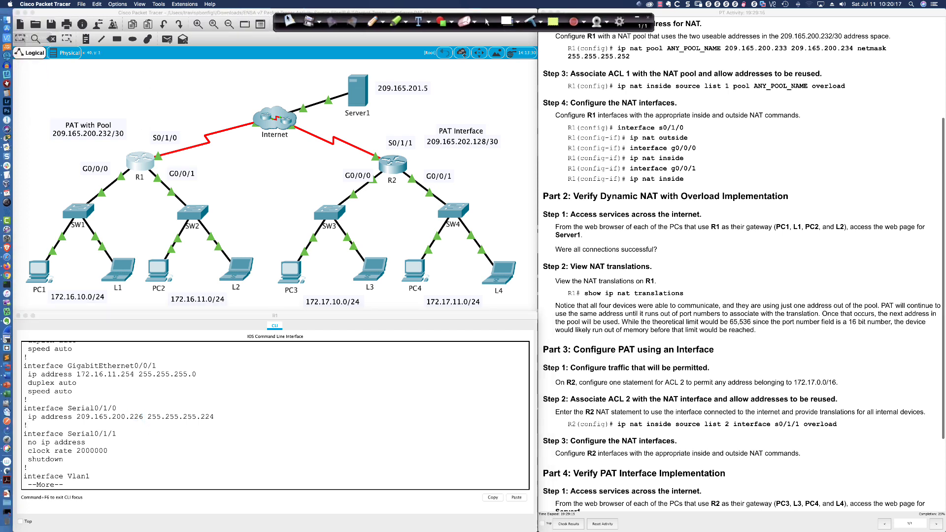
left_click(373, 21)
left_click_drag(264, 362, 266, 369)
left_click(285, 366)
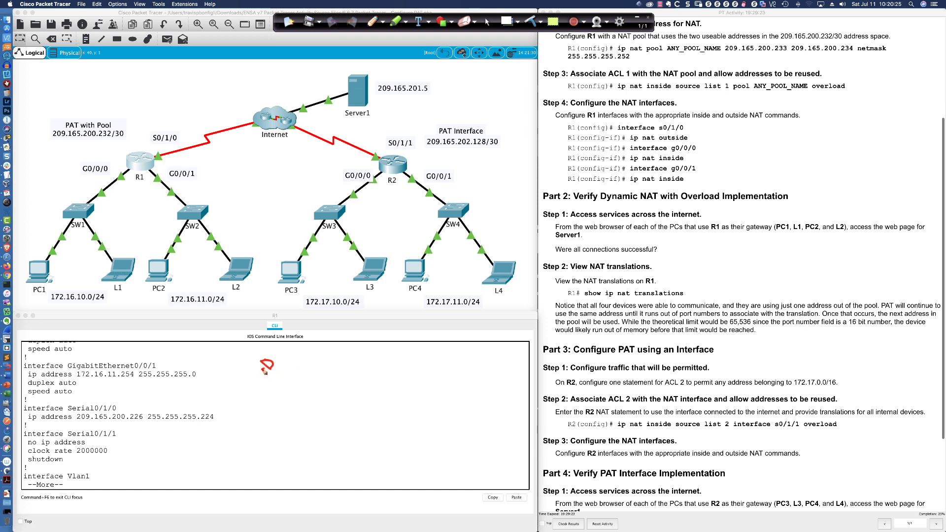
left_click_drag(324, 361, 324, 371)
left_click_drag(336, 361, 345, 368)
left_click(378, 366)
mouse_move(399, 356)
left_mouse_down()
mouse_move(393, 368)
mouse_move(469, 361)
left_mouse_up()
left_click(437, 365)
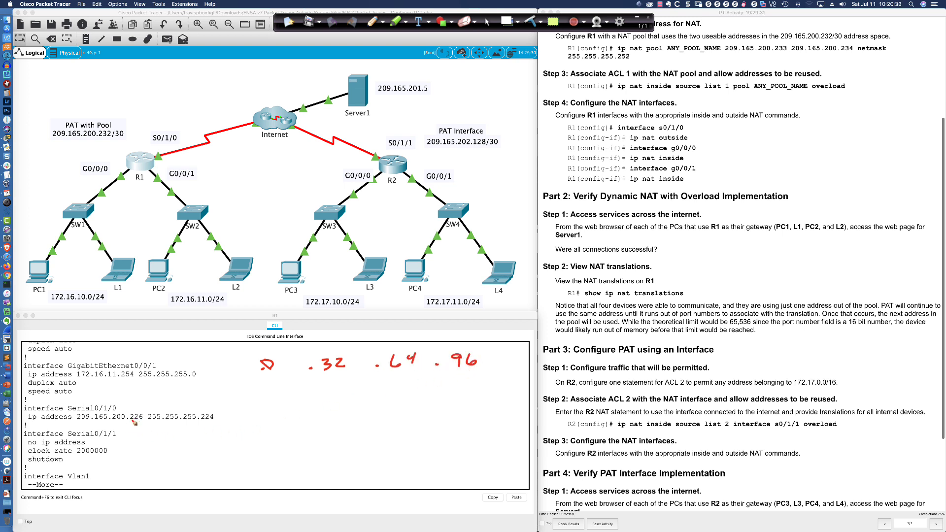
Underline 226 and 224 on Serial0/1/0's address line, and handwrite the subnet calculation with .224, 32, a crossed-out .256, and .255.
left_click_drag(128, 423, 210, 420)
left_click(293, 409)
left_click_drag(303, 400, 311, 409)
left_click_drag(315, 399, 333, 408)
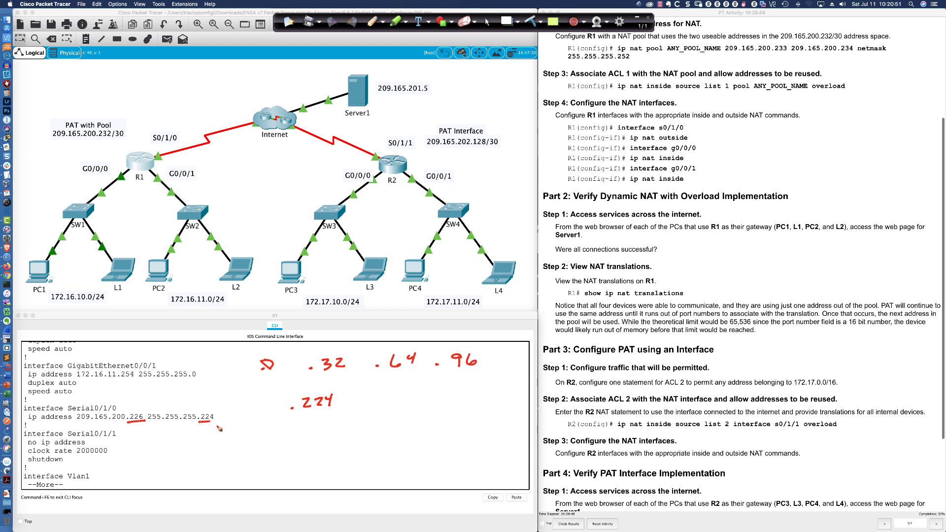
left_click_drag(318, 412, 318, 423)
left_click_drag(326, 414, 340, 427)
left_click(413, 401)
mouse_move(421, 397)
left_mouse_down()
mouse_move(434, 404)
mouse_move(447, 393)
mouse_move(442, 404)
mouse_move(461, 410)
mouse_move(425, 416)
left_mouse_up()
left_click(292, 460)
mouse_move(306, 452)
left_mouse_down()
mouse_move(320, 459)
mouse_move(329, 446)
left_mouse_up()
mouse_move(332, 448)
left_mouse_down()
mouse_move(330, 459)
mouse_move(341, 446)
left_mouse_up()
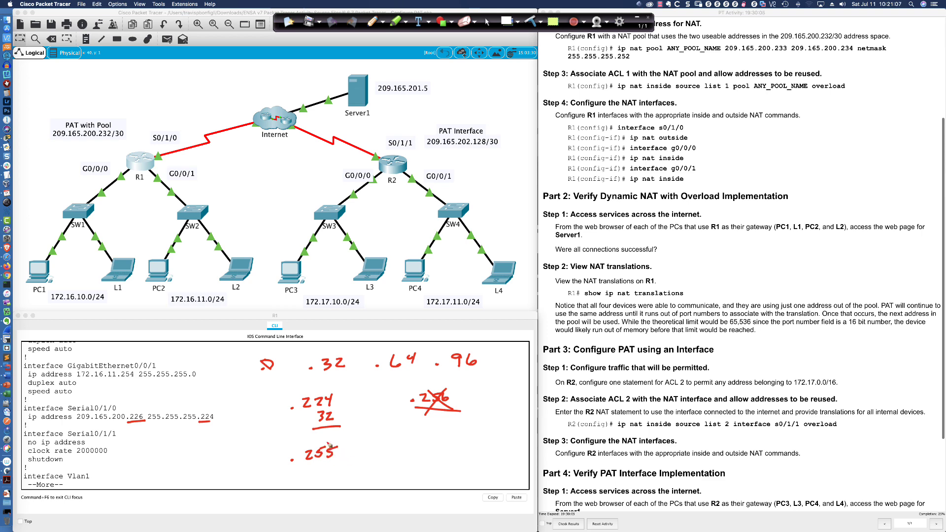
Handwrite the usable range ends .225 and .254, circle the PAT with Pool label, and draw an arrow pointing at the range.
left_click(293, 426)
left_click_drag(298, 421, 313, 426)
left_click(296, 447)
left_click_drag(302, 441, 318, 436)
left_click_drag(321, 435, 329, 445)
mouse_move(90, 114)
left_mouse_down()
mouse_move(62, 119)
mouse_move(105, 112)
left_mouse_up()
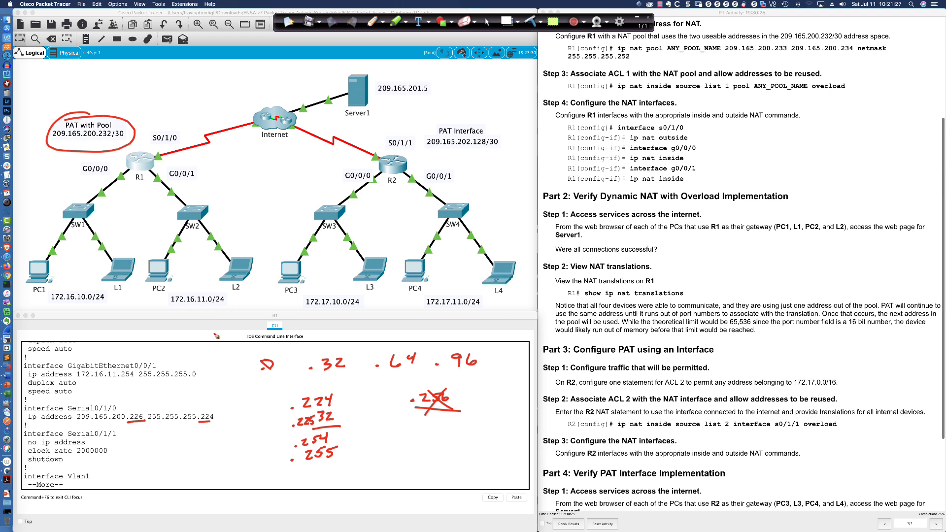
mouse_move(369, 420)
left_mouse_down()
mouse_move(344, 437)
mouse_move(356, 434)
left_mouse_up()
Mark the 252 mask and bracket the 209.165.200.233 to 209.165.200.234 range in the instructions, and circle the hosts behind R1.
left_click_drag(618, 60, 630, 63)
left_click_drag(783, 54, 790, 58)
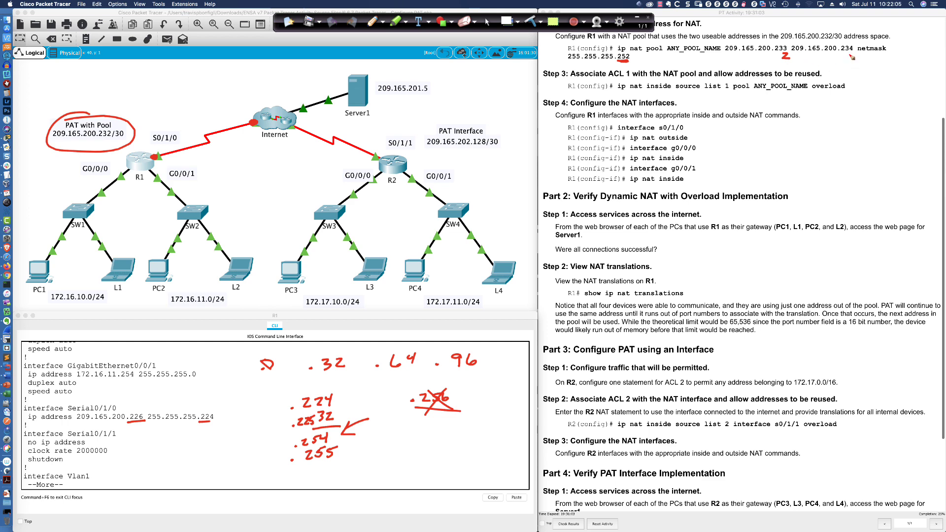
left_click_drag(851, 57, 854, 54)
left_click_drag(727, 48, 729, 53)
mouse_move(850, 48)
left_mouse_down()
mouse_move(856, 43)
mouse_move(850, 58)
left_mouse_up()
mouse_move(130, 228)
left_mouse_down()
mouse_move(115, 230)
mouse_move(88, 296)
mouse_move(175, 225)
mouse_move(121, 238)
left_mouse_up()
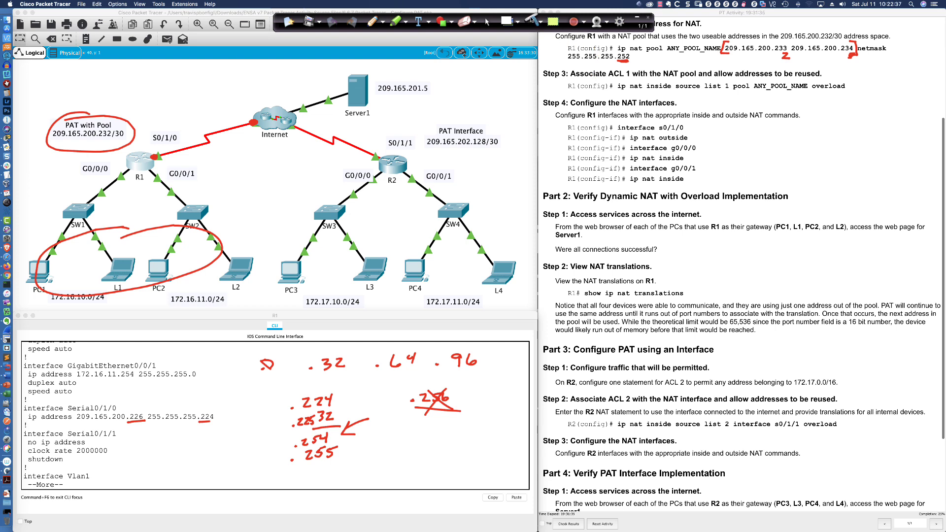
Clear all handwritten annotations from the screen and switch the annotation tool back to the pointer.
left_click(532, 20)
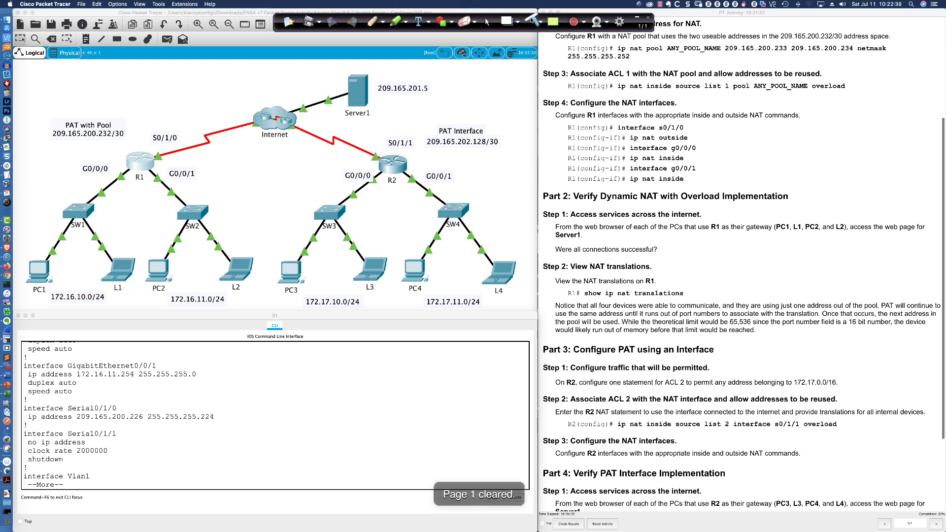
left_click(488, 22)
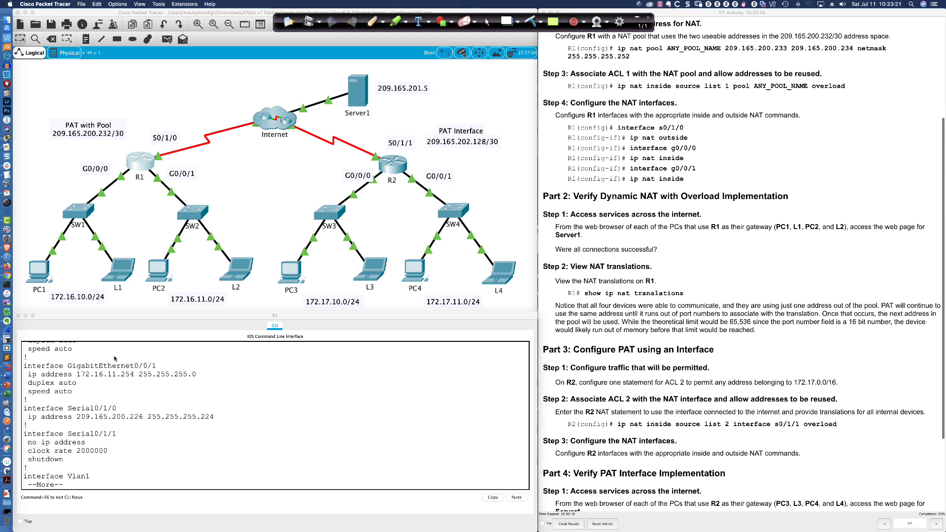
Quit the paged running-configuration listing and return to R1's global configuration prompt.
left_click(158, 459)
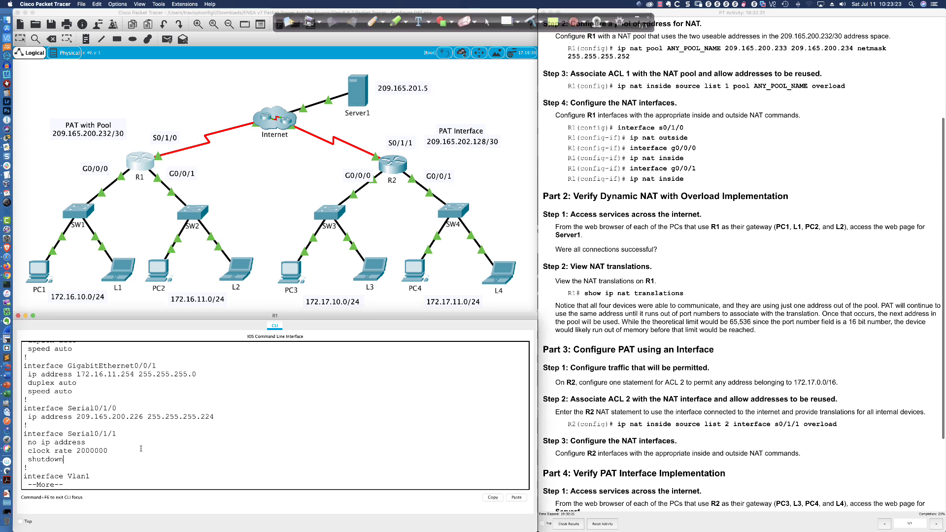
key("q")
key("Return")
key("Return")
key("Return")
key("Return")
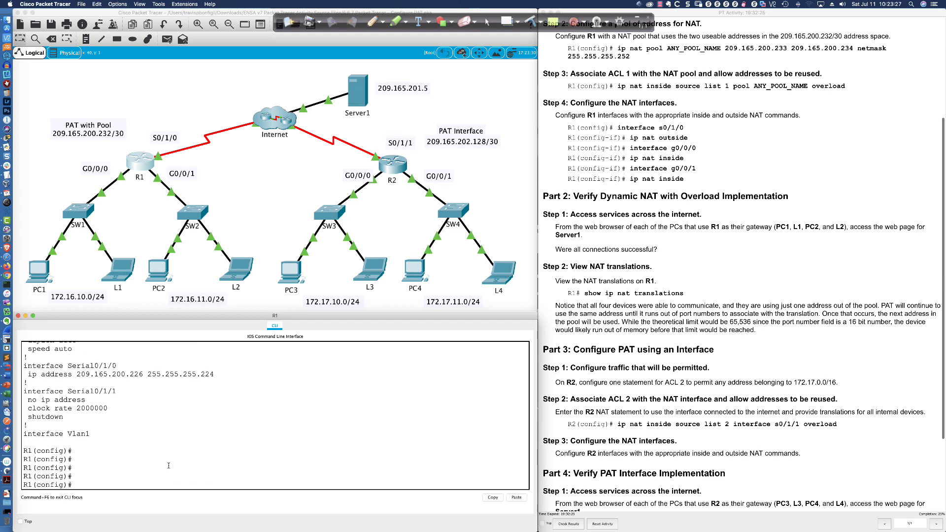
Associate ACL 1 with the ANY_POOL_NAME NAT pool on R1, checking the available options and enabling overload.
scroll(587, 219, "down", 1)
scroll(588, 219, "down", 1)
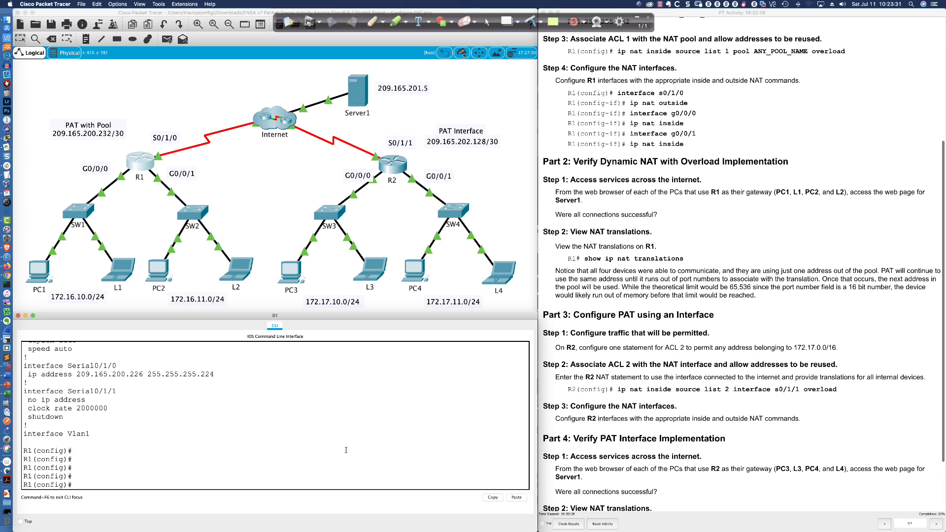
key("Return")
key("Return")
key("Return")
key("Return")
key("Return")
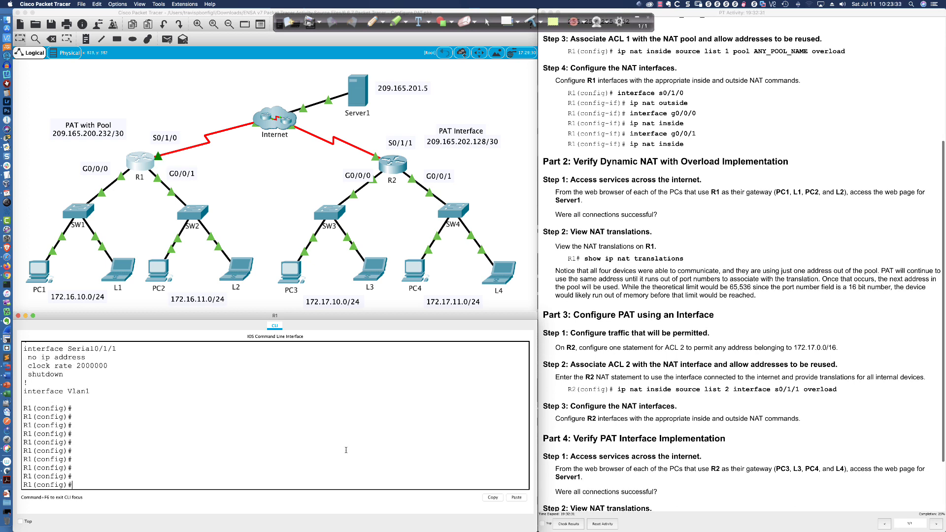
type("ip nat inside source list 1 po")
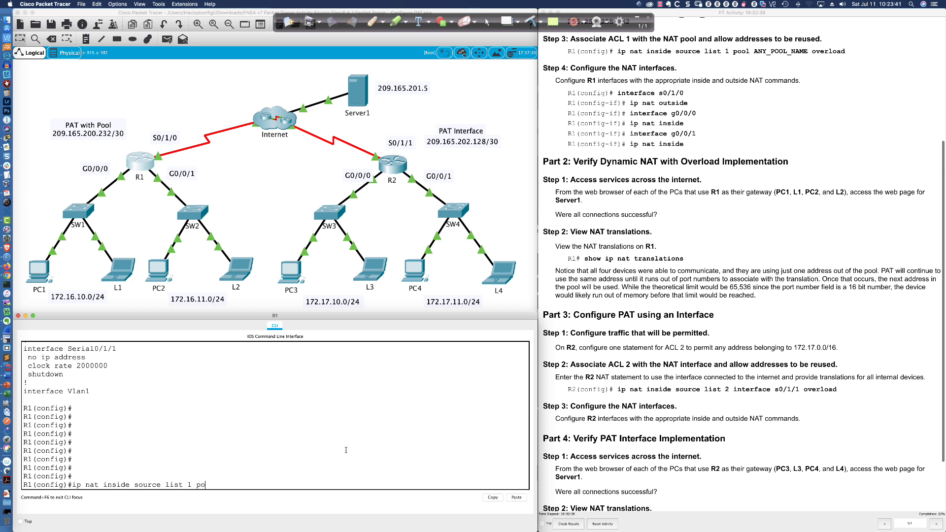
type("ol ANY_POOL_NAME ?ov")
key("BackSpace")
key("BackSpace")
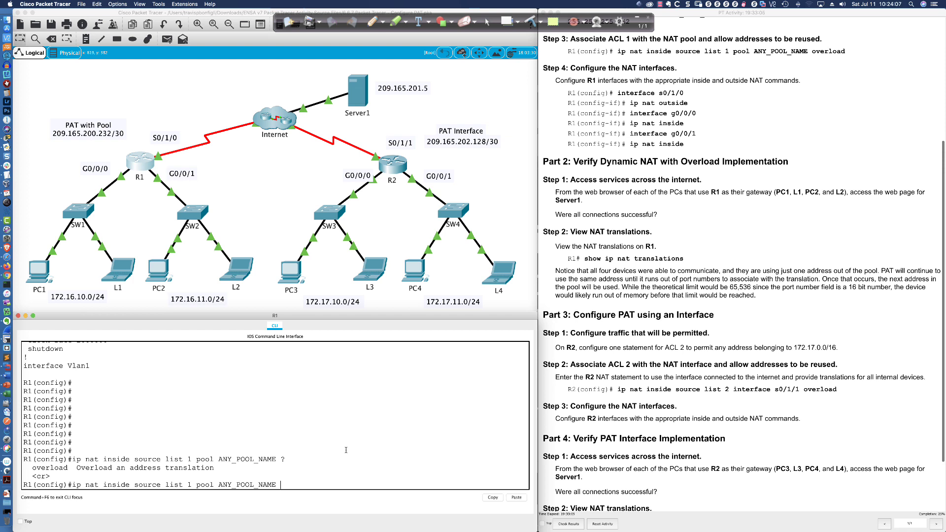
type("overload")
key("Return")
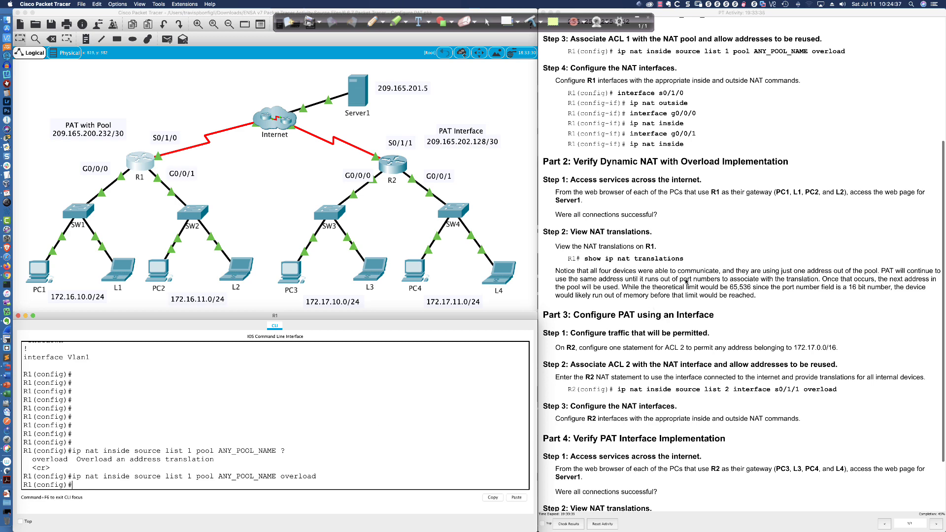
Configure R1's interface s0/1/0 as the NAT outside interface.
scroll(684, 241, "down", 2)
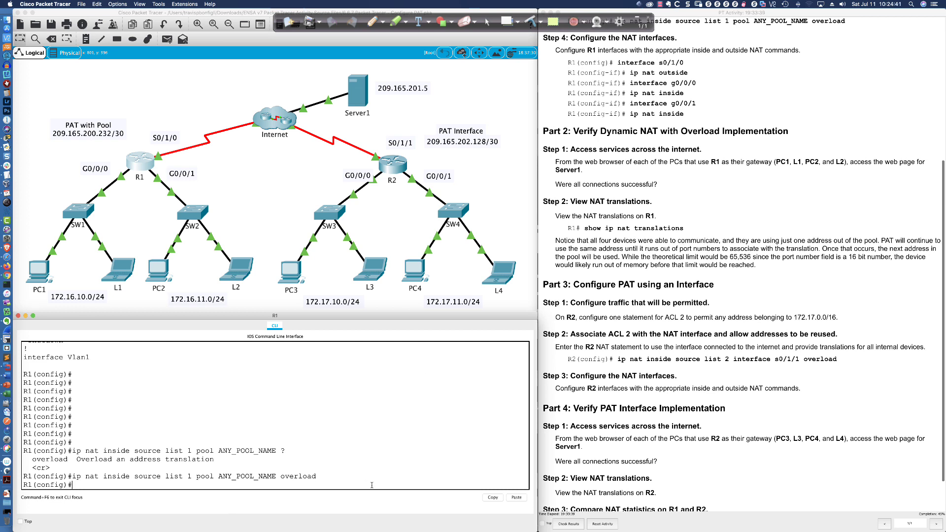
key("Return")
key("Return")
key("Return")
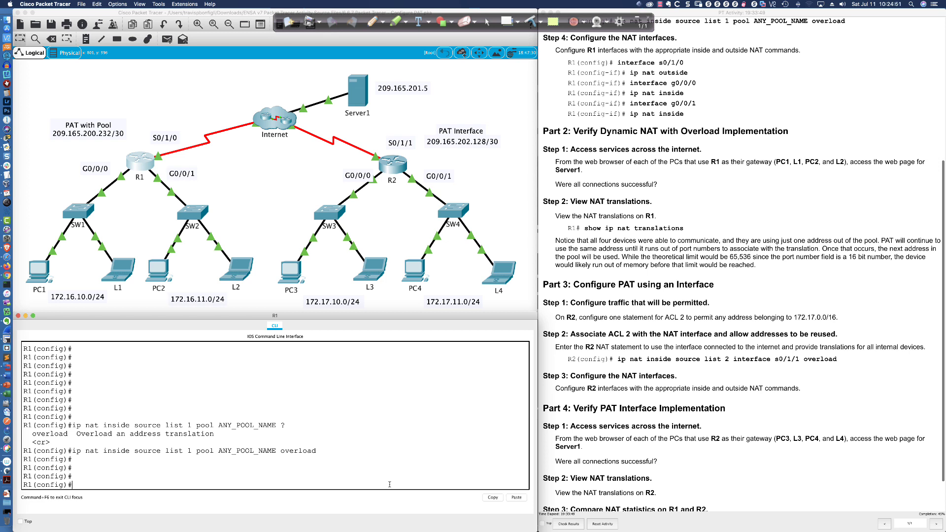
type("int s0/1/0")
key("Return")
type("ip nat out")
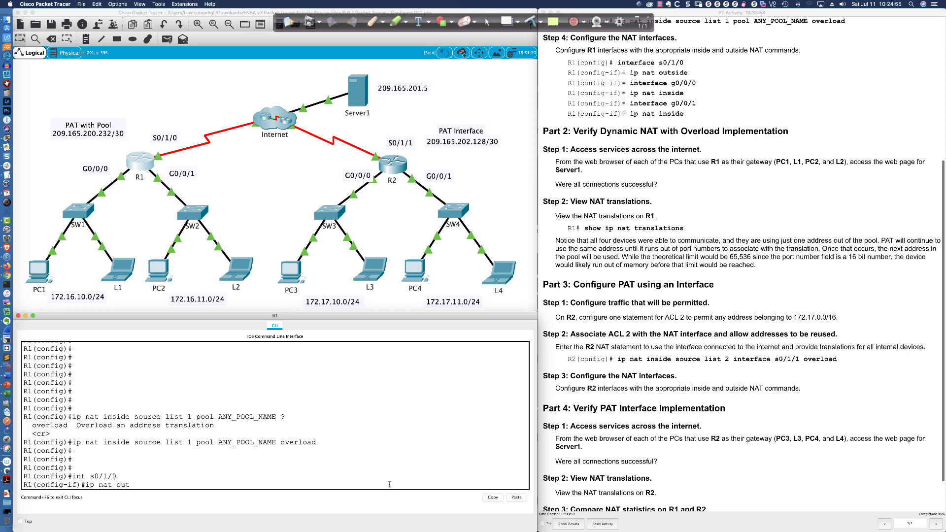
key("Tab")
key("Return")
Configure R1's interfaces g0/0/0 and g0/0/1 as NAT inside interfaces.
type("int g-/0/0")
key("Return")
type("ip nat inside")
key("Return")
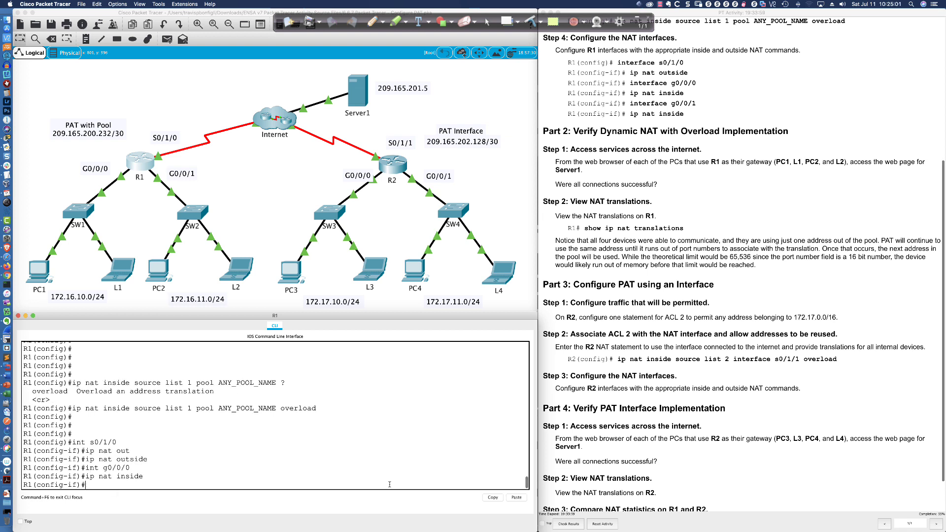
type("int gi0/0/1")
key("Return")
type("ip nat insid")
key("Tab")
key("Return")
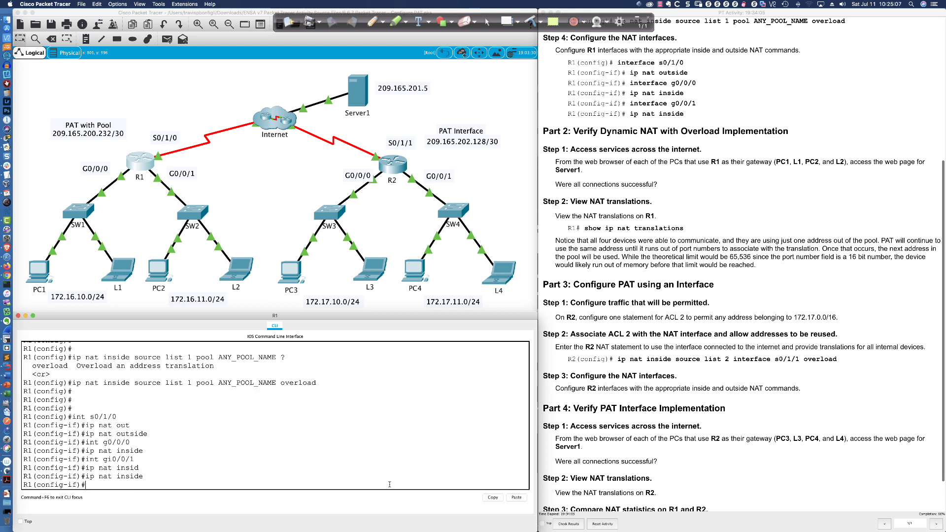
End the configuration session on R1 and return to privileged EXEC mode.
key("Return")
key("Return")
key("Return")
key("Return")
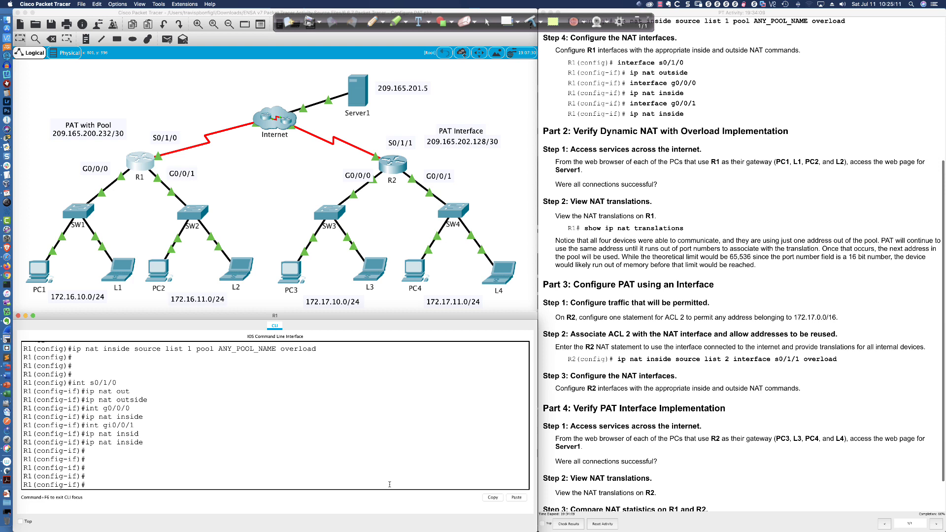
type("end")
key("Return")
key("Return")
key("Return")
key("Return")
key("Return")
key("Return")
key("Return")
key("Return")
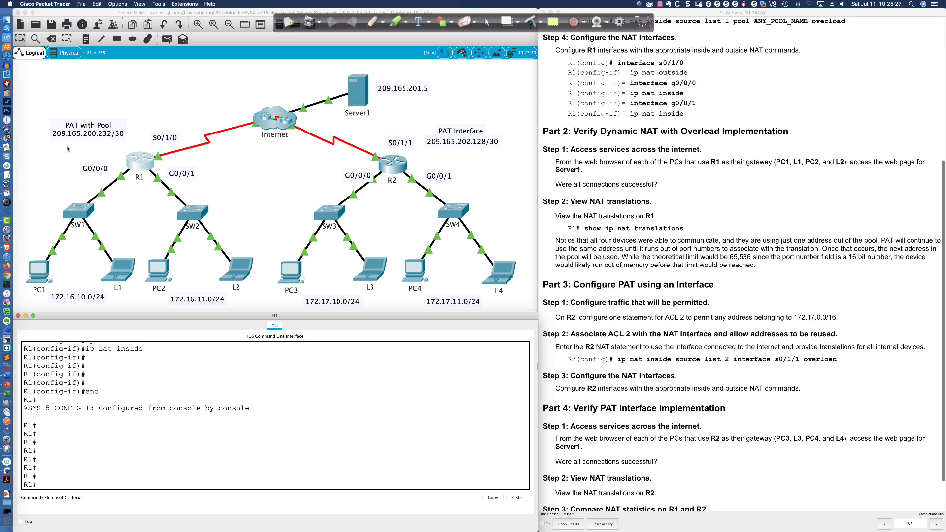
Open PC1's Command Prompt in a widened window below the topology and ping Server1 at 209.165.201.5.
left_click(38, 279)
left_click_drag(440, 173, 92, 319)
left_click_drag(220, 343, 492, 344)
left_click(345, 355)
type("ping 209")
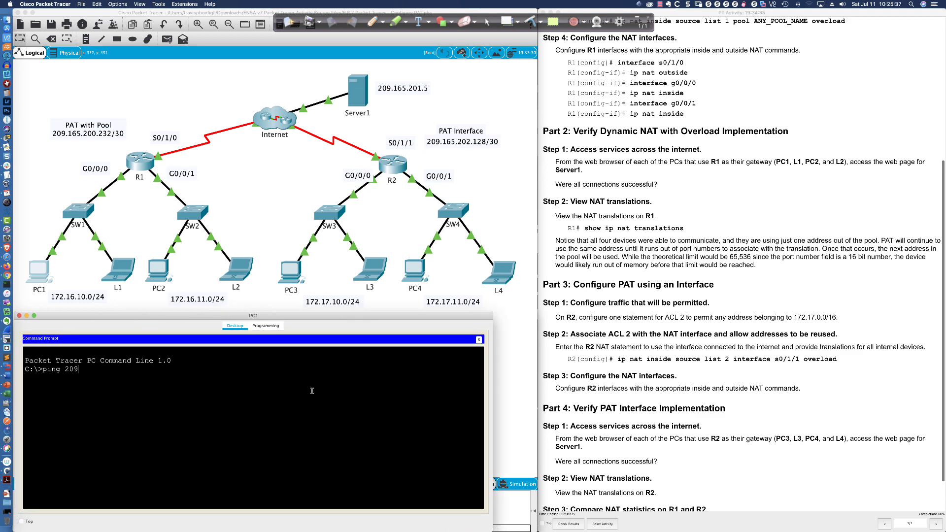
type(".165.201.5")
key("Return")
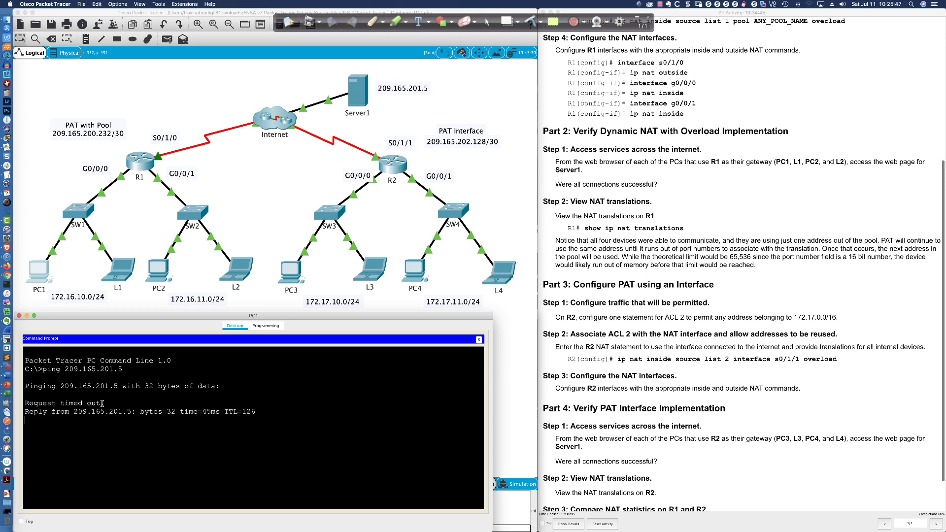
Display the NAT translations on R1 with the show ip nat translations command.
left_click(140, 162)
key("Return")
type("sh ip nat tr")
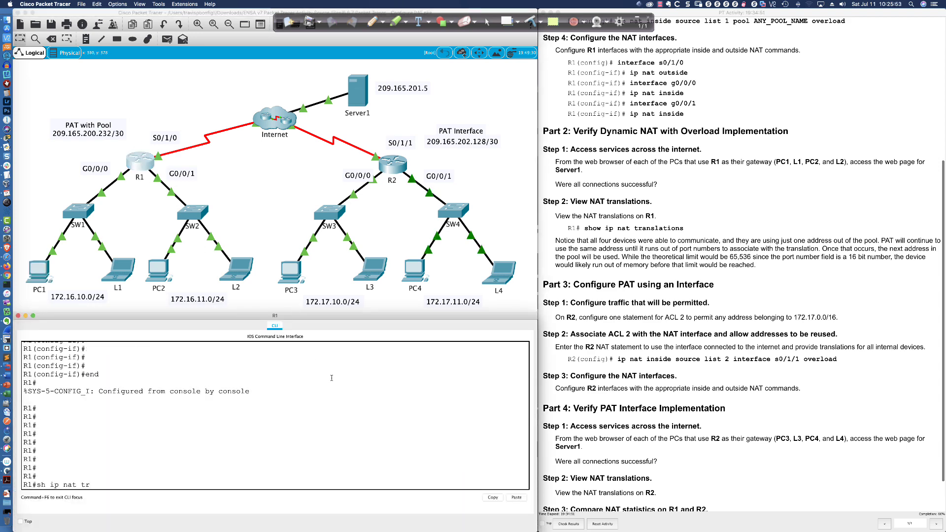
key("Tab")
key("Return")
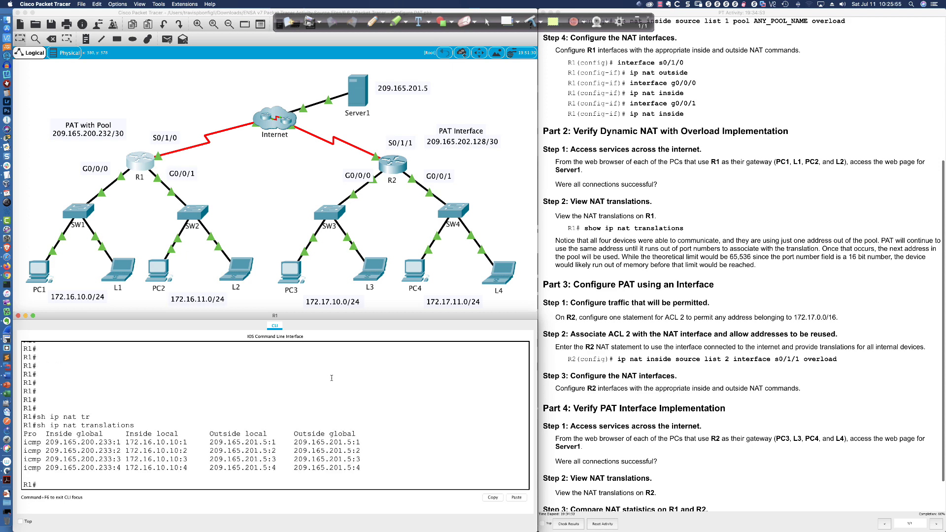
key("Return")
key("Return")
key("Return")
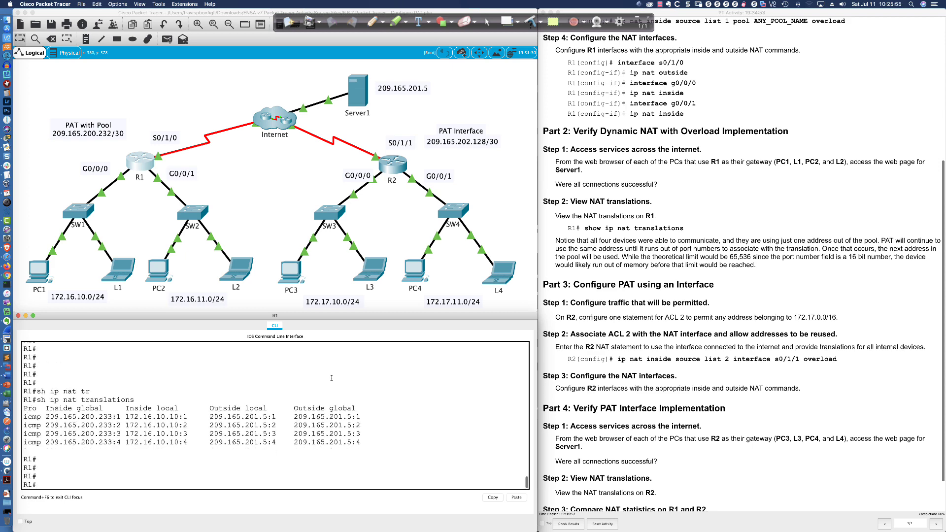
Open PC2's Command Prompt in a window widened to fit below the topology.
left_click(158, 271)
left_click_drag(521, 157, 163, 319)
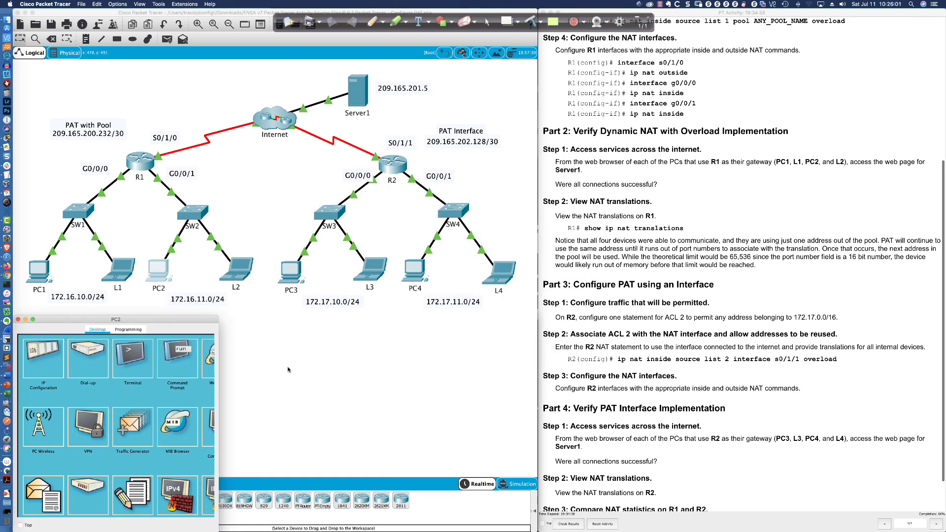
left_click_drag(219, 371, 537, 374)
left_click(384, 365)
key("Return")
key("Return")
key("Return")
key("Return")
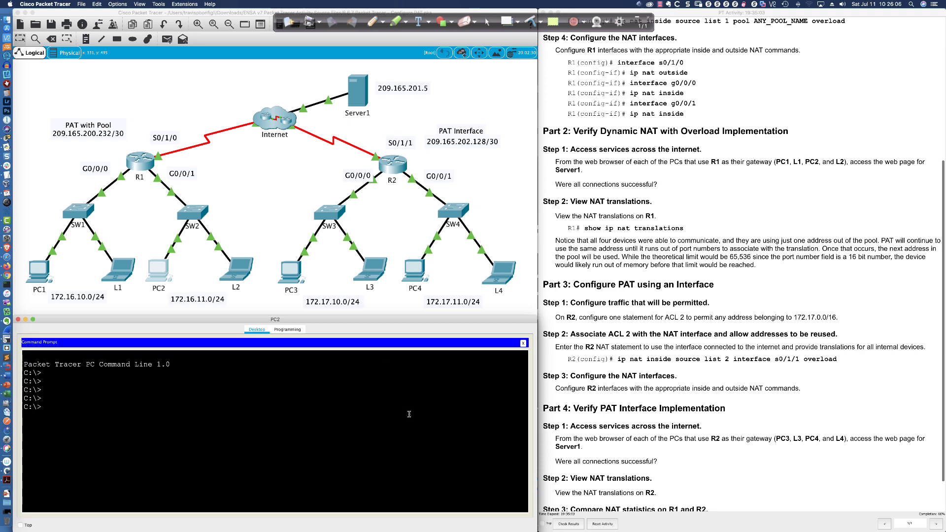
Highlight 209.165.200.233 in R1's translation table and the pool's end address 209.165.200.234 in the instructions.
left_click(148, 170)
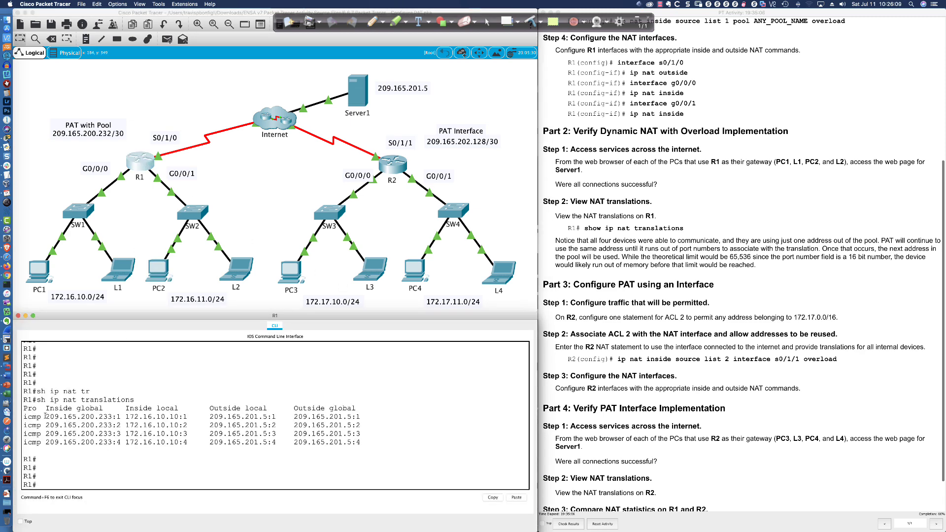
left_click_drag(46, 417, 114, 417)
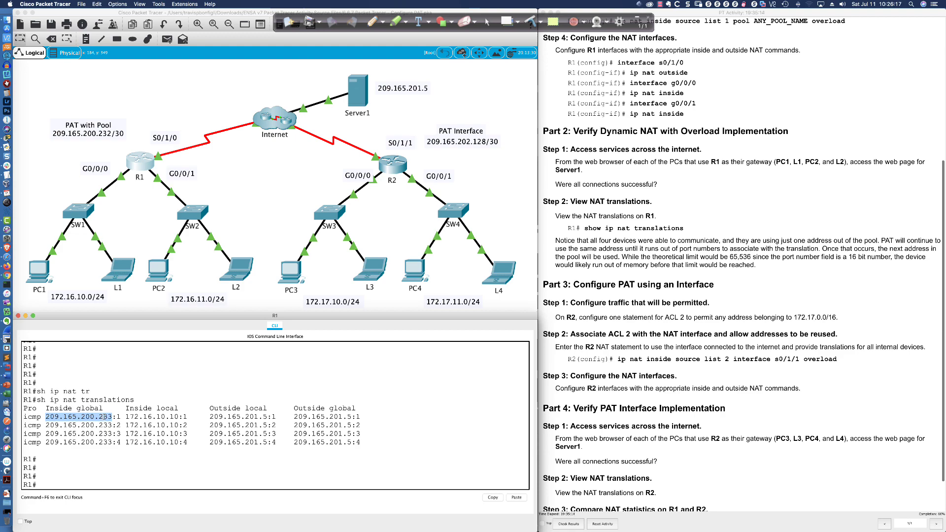
scroll(679, 172, "up", 1)
scroll(679, 172, "up", 5)
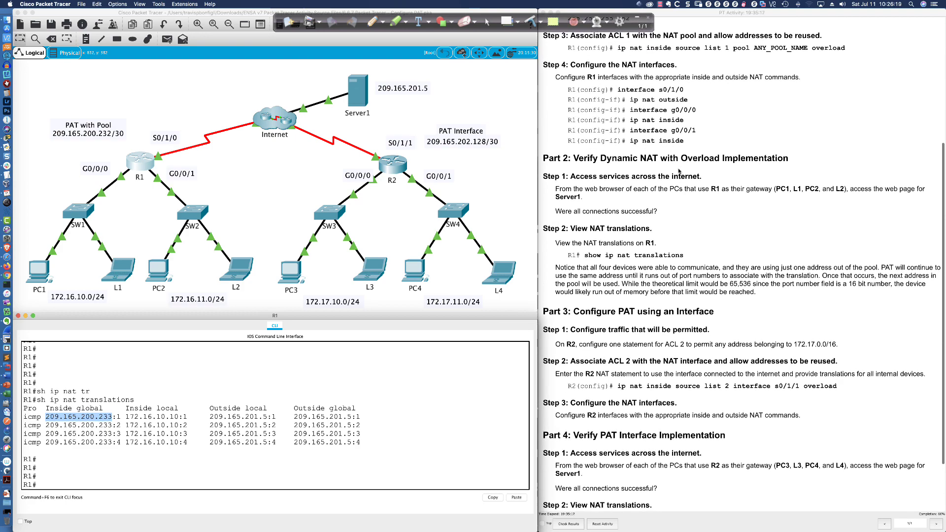
left_click_drag(726, 43, 853, 43)
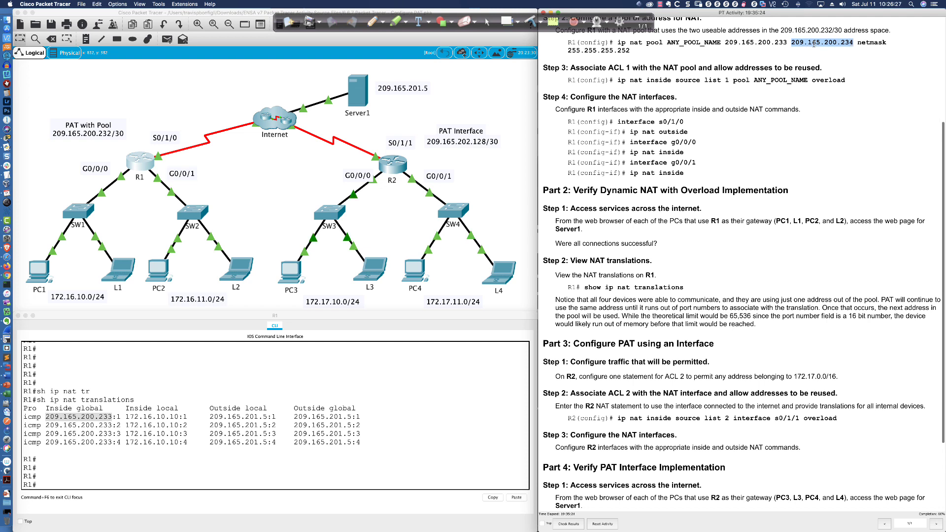
left_click(66, 477)
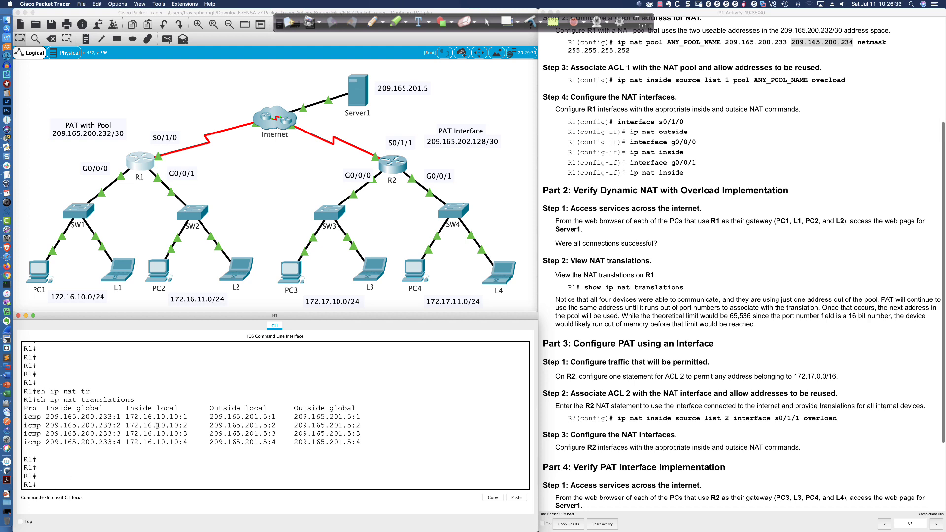
scroll(157, 425, "down", 1)
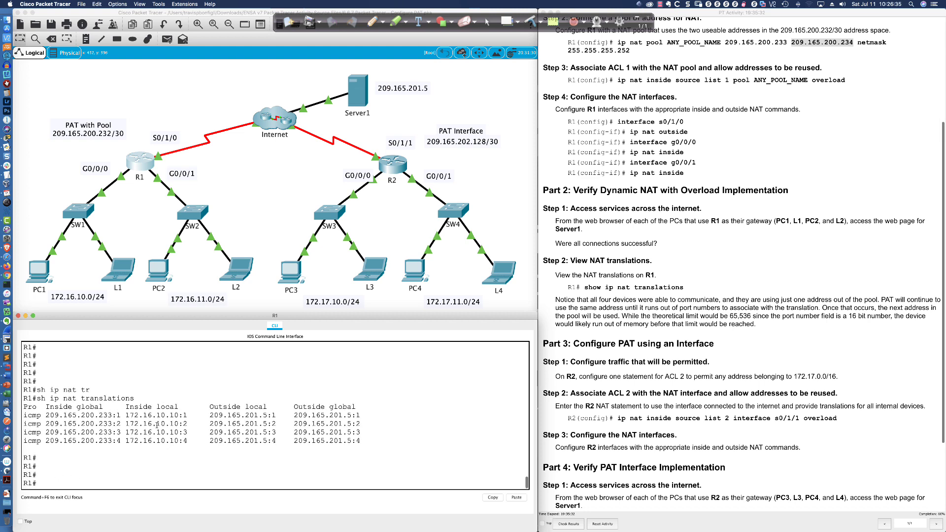
Ping Server1 at 209.165.201.5 from PC2's Command Prompt.
left_click(157, 269)
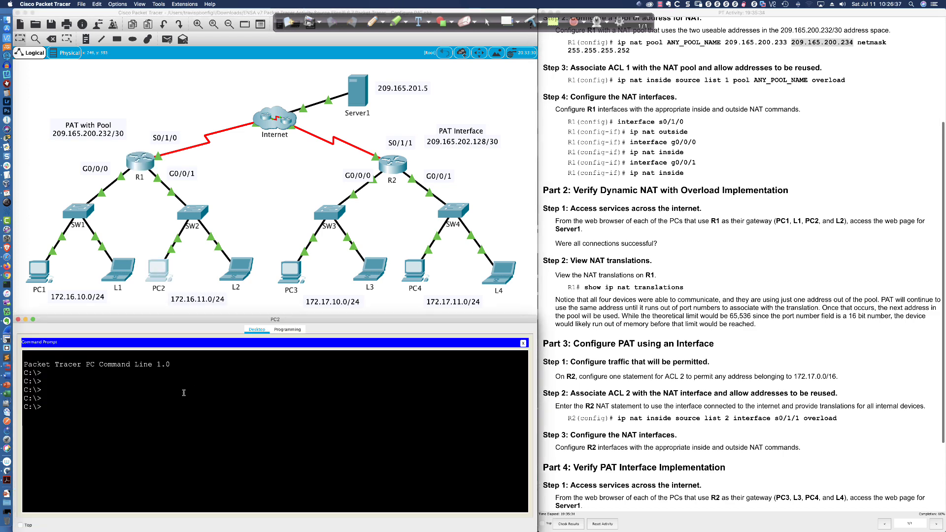
type("ping 209.165.201.5")
key("Return")
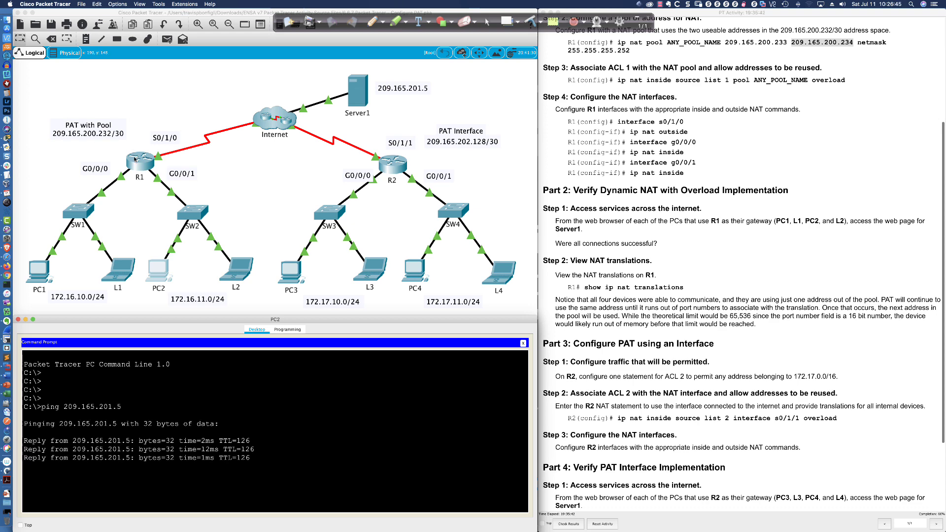
Display R1's NAT translations again and highlight the first entry's inside global address without its port.
left_click(133, 155)
key("Up")
key("Return")
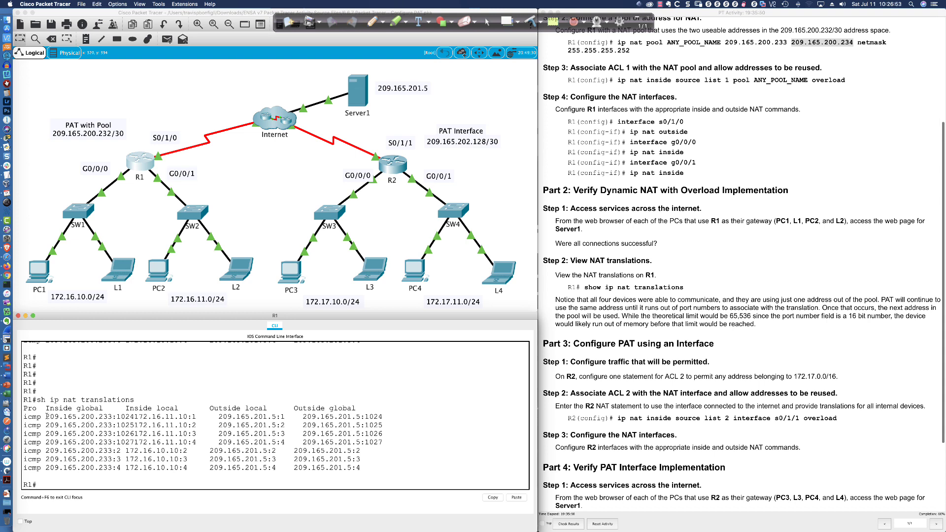
left_click_drag(45, 417, 112, 417)
left_click(159, 269)
left_click(524, 344)
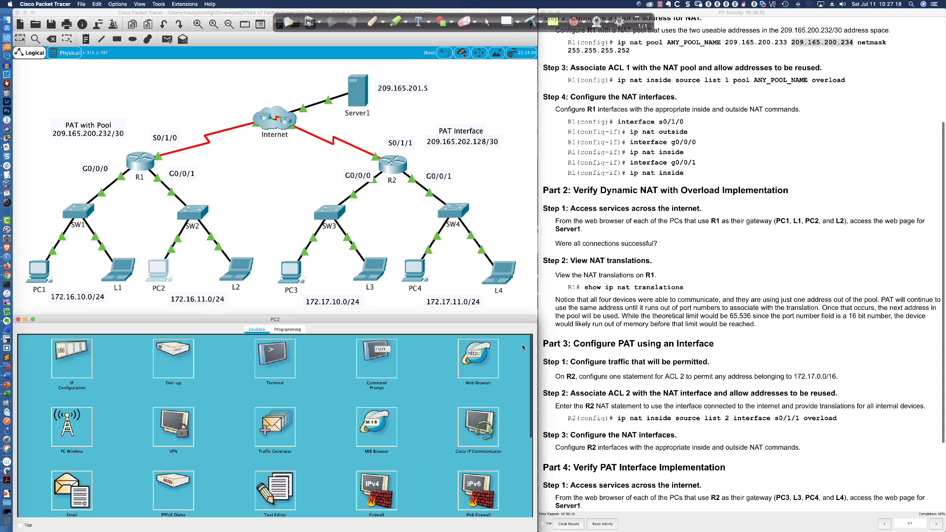
left_click(478, 362)
left_click(225, 354)
type("ht")
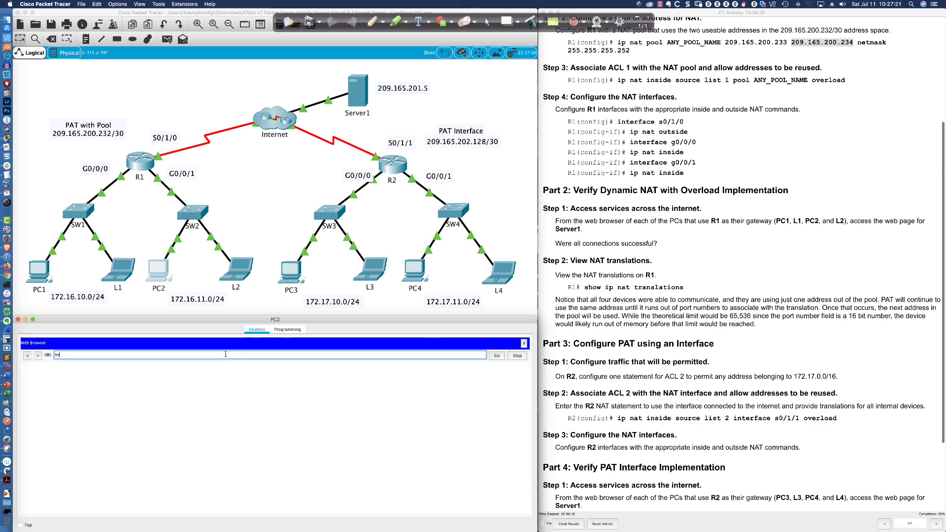
type("tp://2091.65.201.5")
left_click(497, 355)
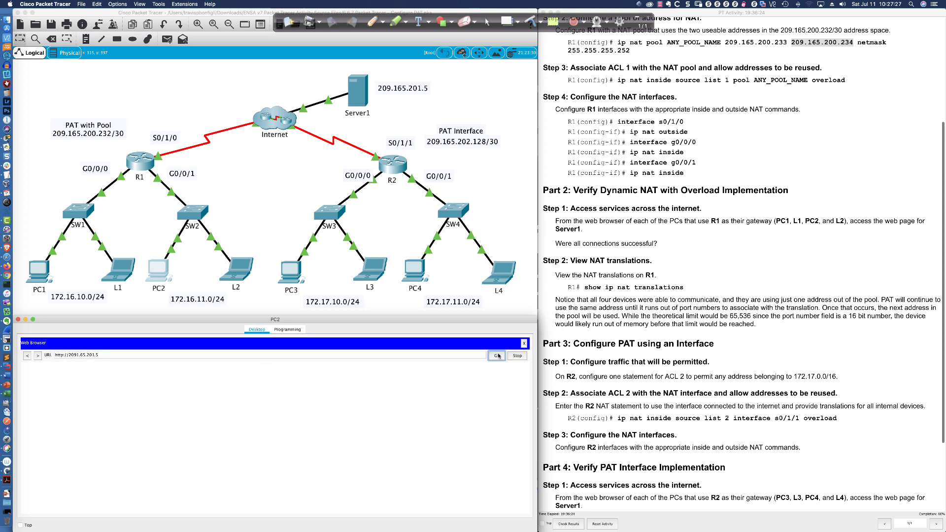
left_click(497, 358)
left_click(525, 344)
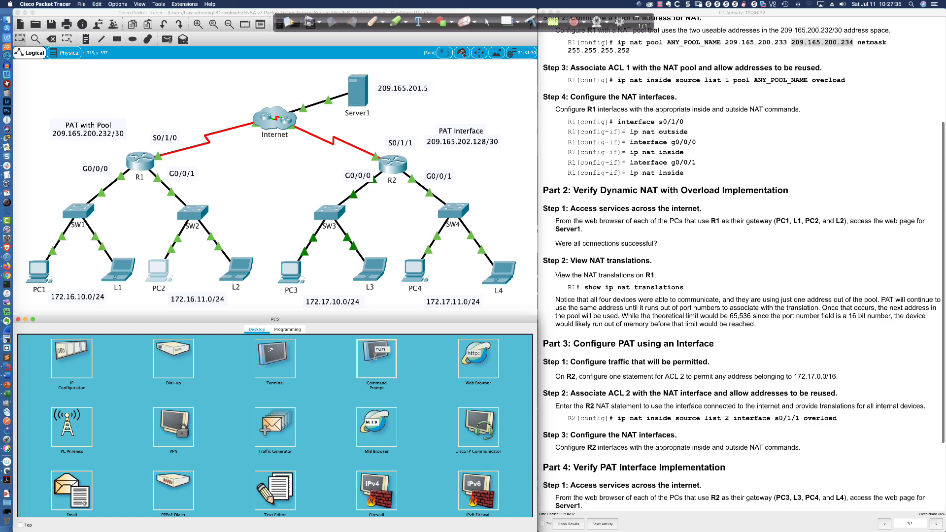
left_click(207, 402)
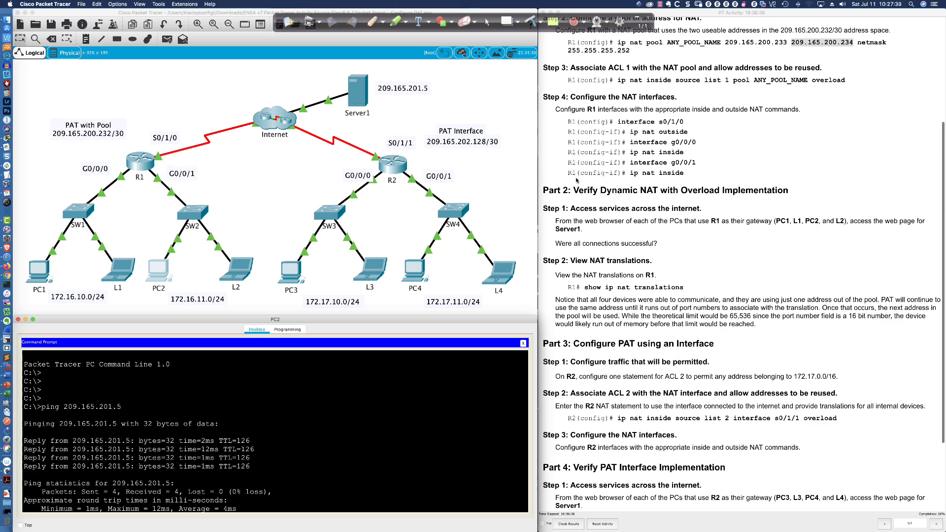
scroll(577, 180, "down", 3)
scroll(577, 181, "down", 2)
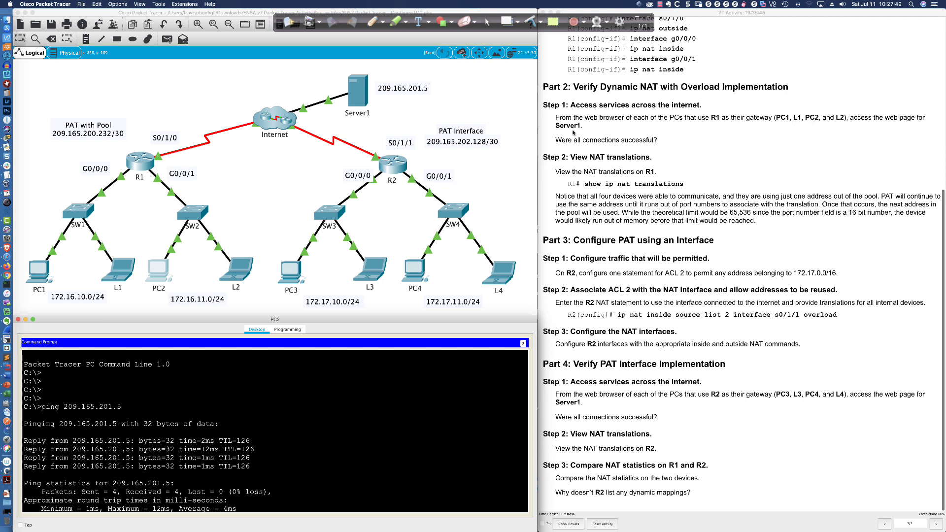
left_click(522, 344)
left_click(495, 365)
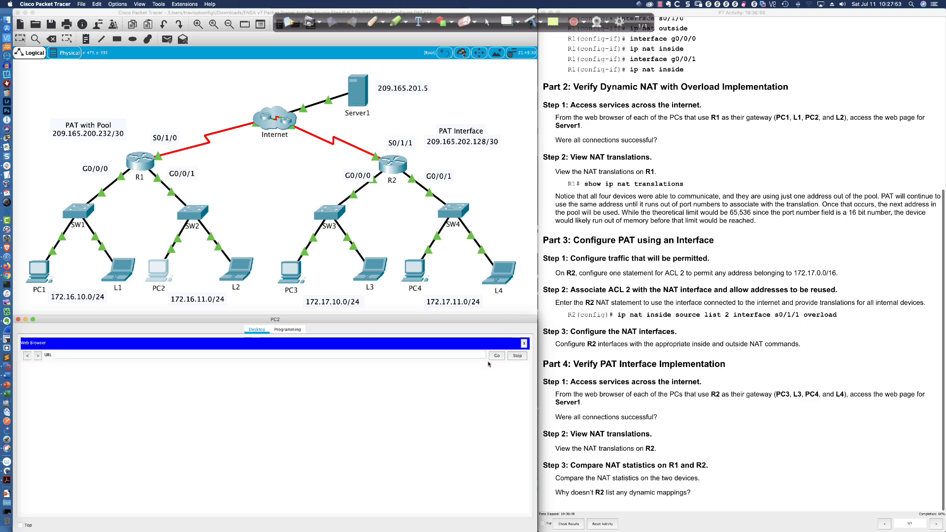
left_click(165, 355)
type("http://209.165.201.5")
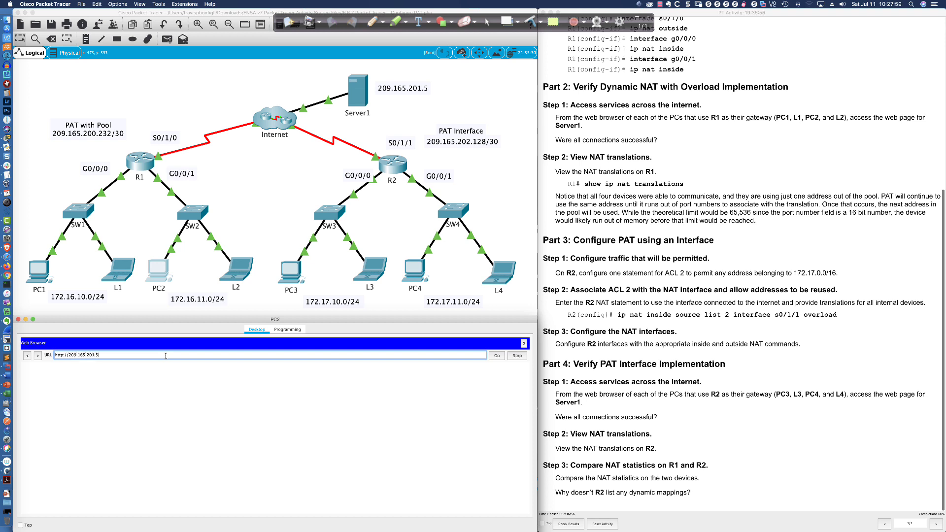
key("Return")
left_click(497, 356)
left_click(497, 355)
left_click(497, 355)
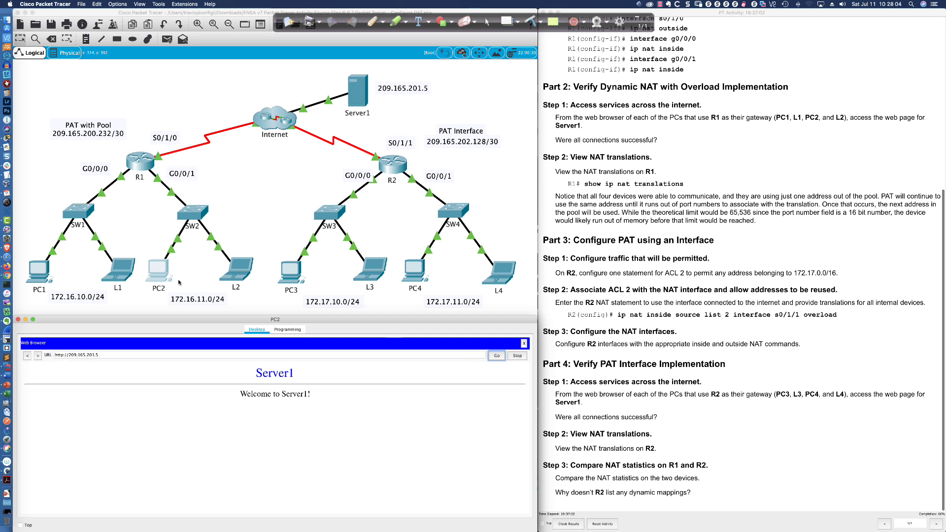
left_click(36, 274)
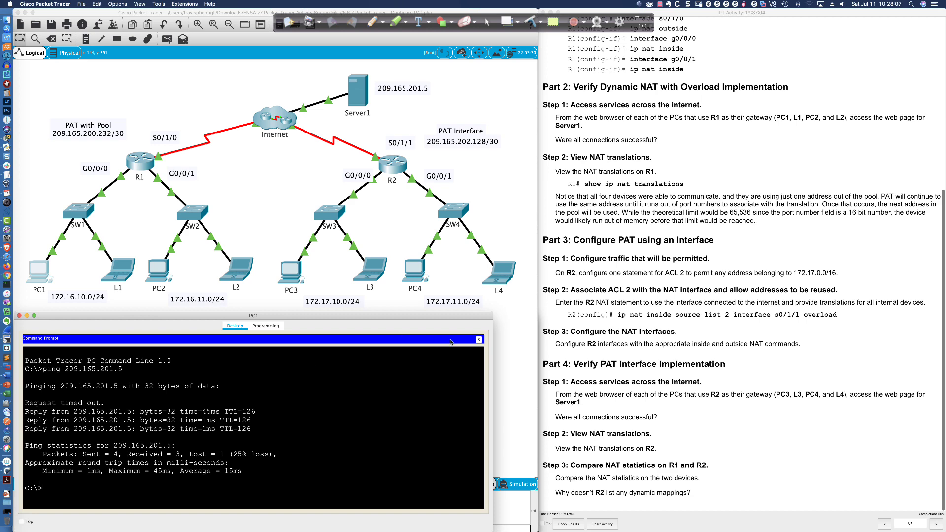
left_click(478, 340)
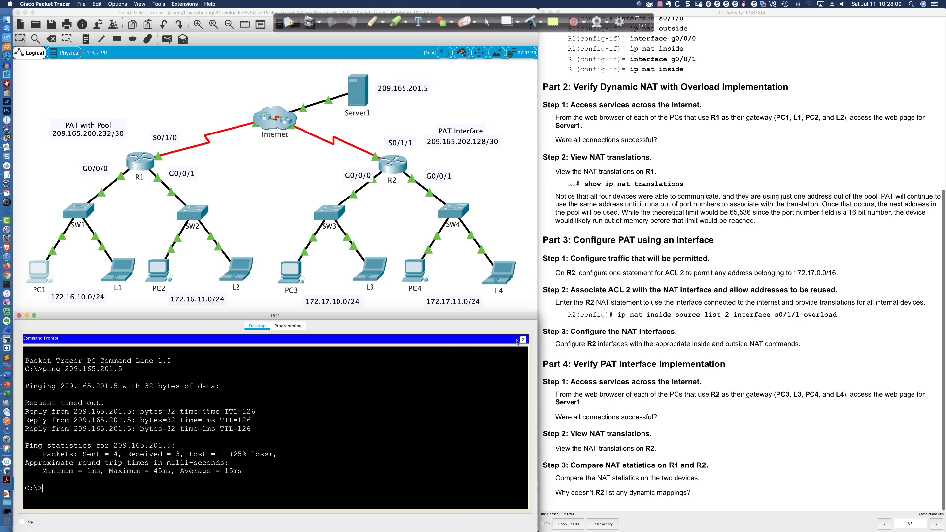
left_click(467, 358)
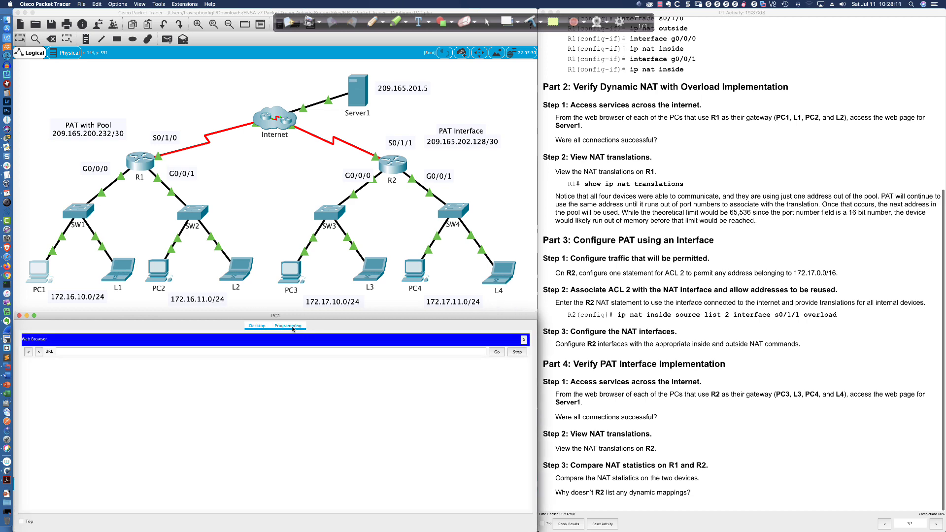
left_click(290, 351)
type("http://209.165.")
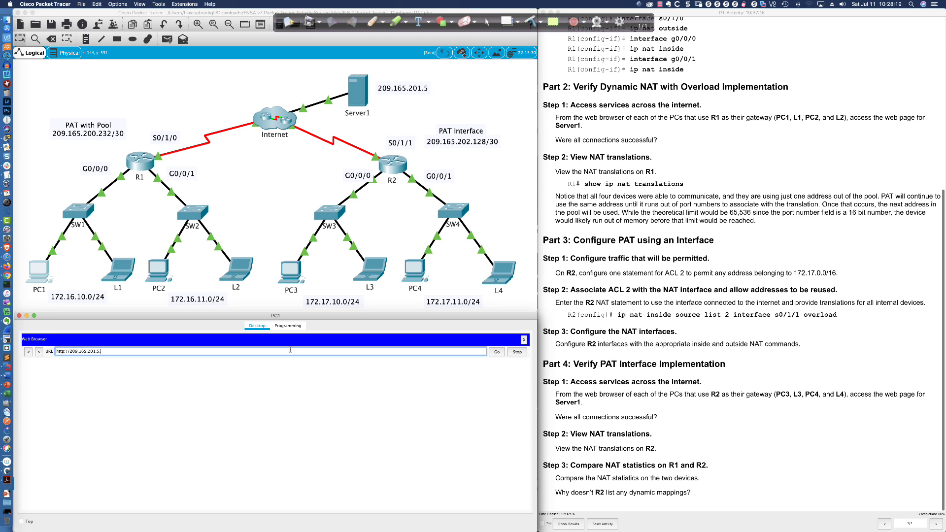
type("201.5")
key("Return")
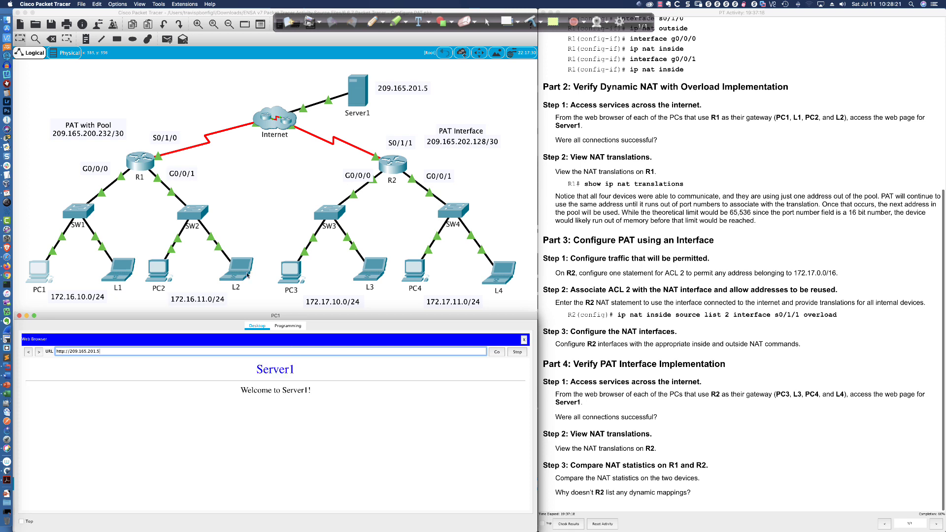
Display R1's NAT translations again and highlight the TCP entries starting from the first inside local port.
left_click(141, 163)
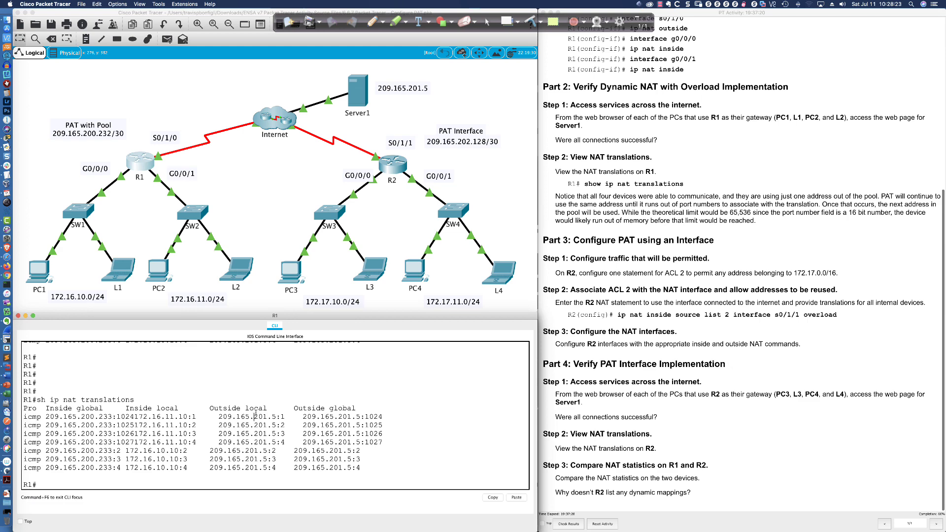
key("Up")
key("Return")
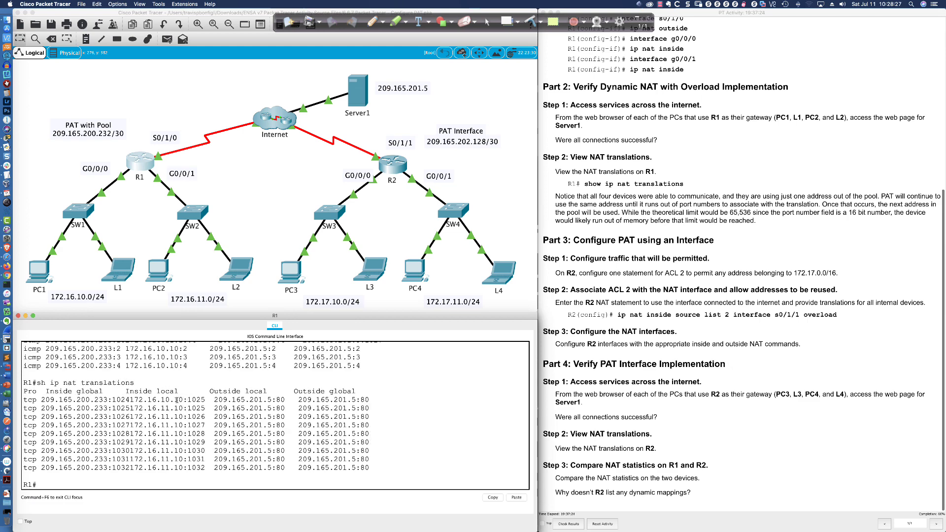
left_click_drag(186, 400, 205, 459)
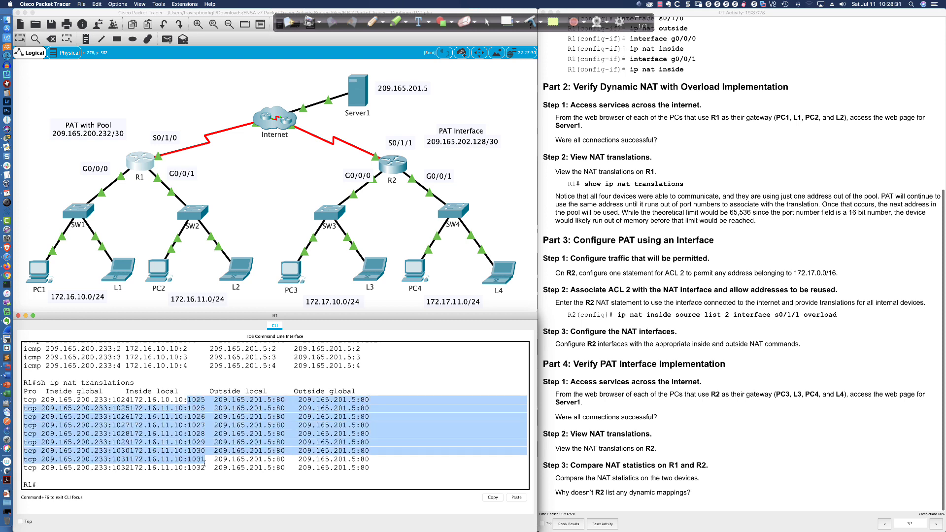
left_click(186, 400)
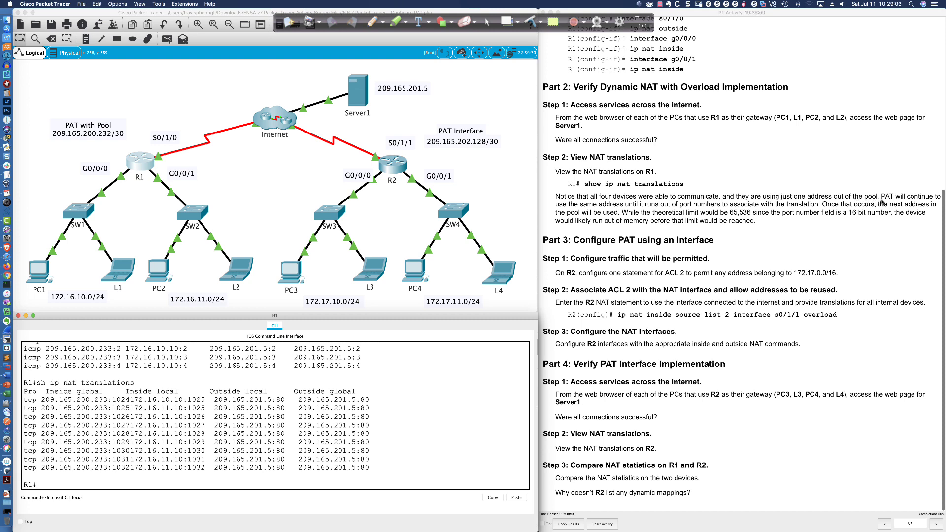
Highlight the instruction passages about running out of port numbers, the 65,536 theoretical limit and running out of memory.
left_click_drag(602, 204, 818, 204)
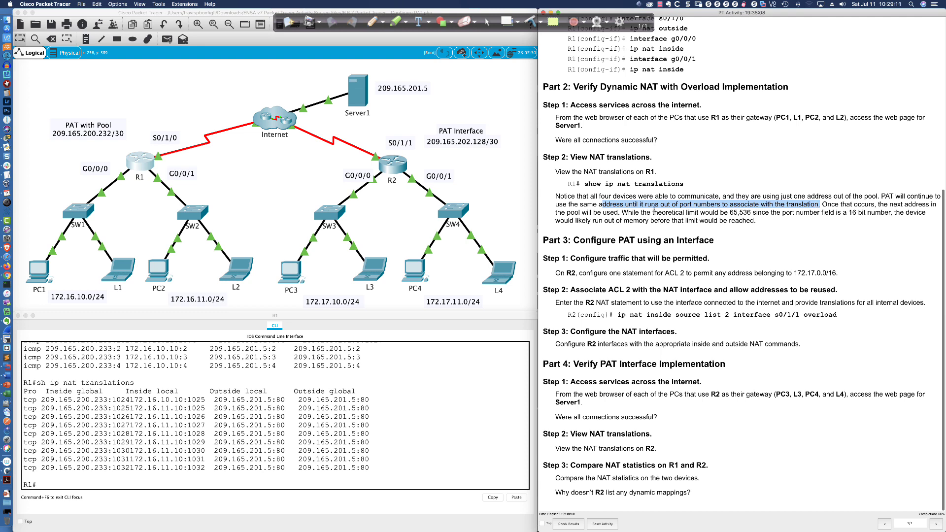
left_click(600, 204)
left_click_drag(599, 204, 820, 204)
left_click_drag(729, 213, 869, 213)
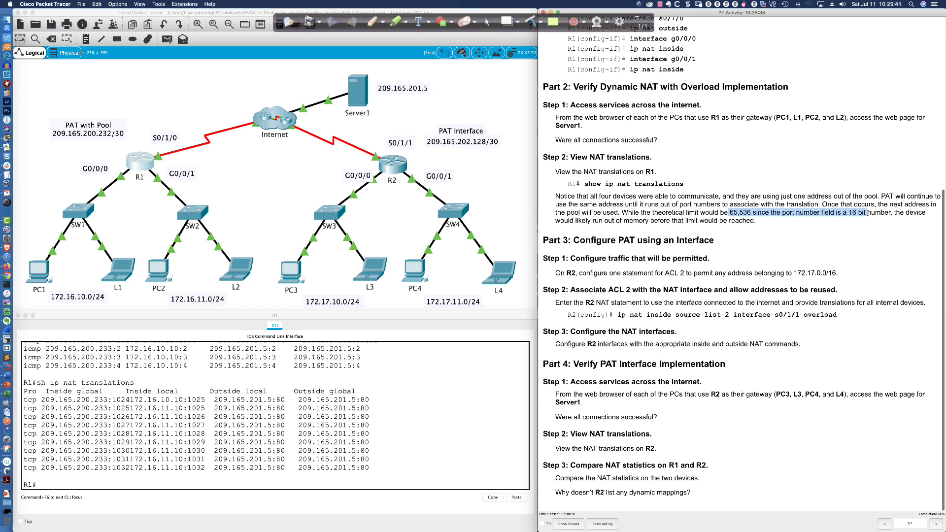
left_click(593, 222)
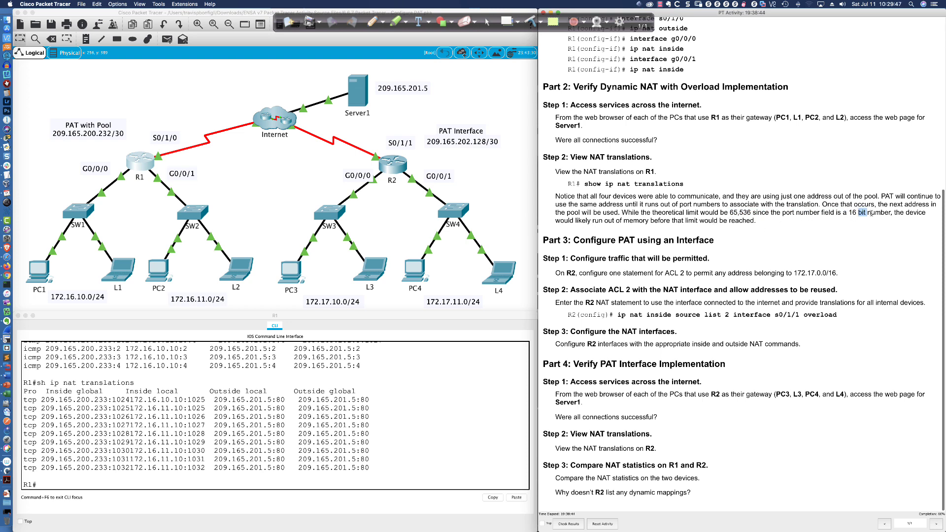
left_click_drag(860, 213, 877, 229)
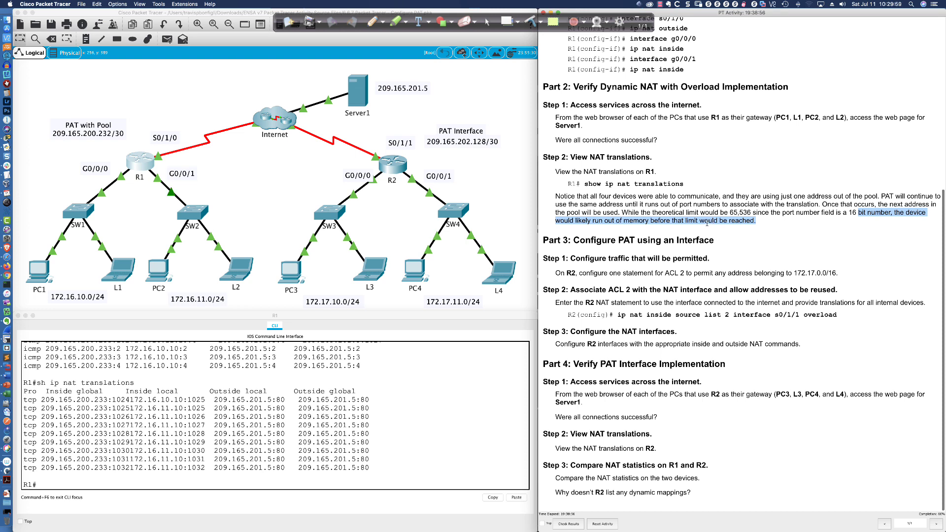
left_click(748, 222)
scroll(709, 222, "down", 1)
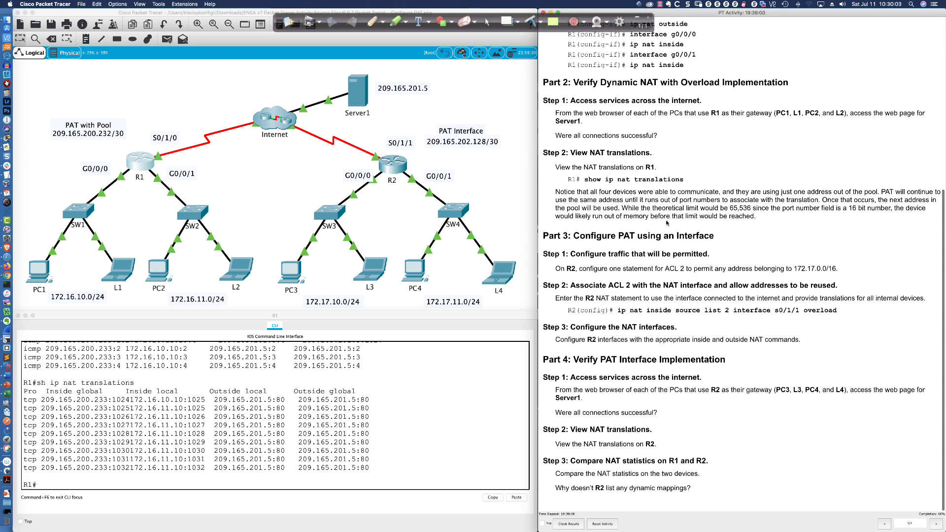
scroll(667, 223, "up", 1)
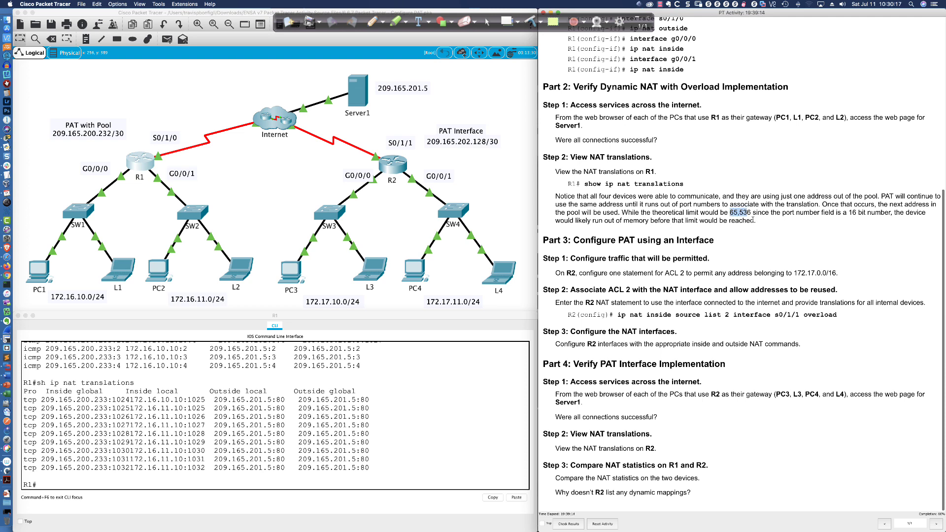
left_click_drag(751, 213, 746, 212)
left_click(618, 241)
Open R2's command line, place its window beneath the topology and widen it to the workspace's width.
left_click(390, 166)
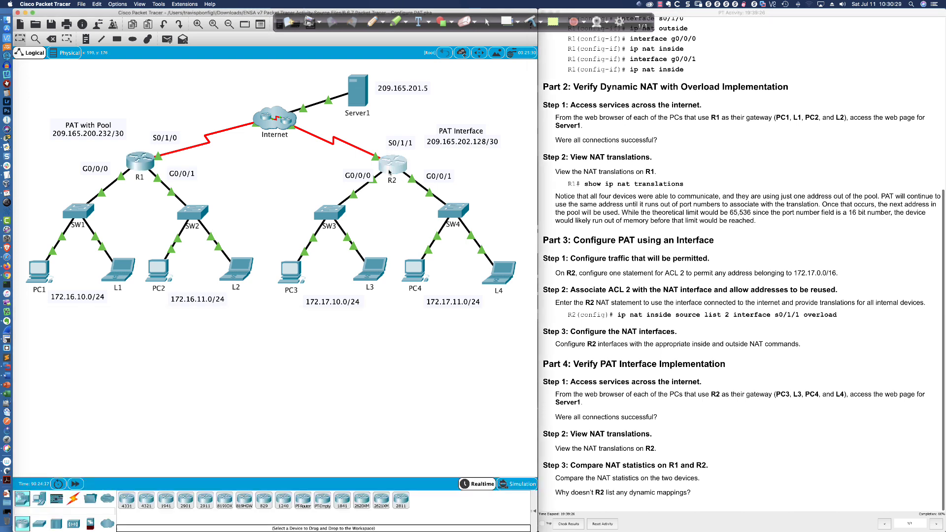
left_click_drag(225, 210, 74, 316)
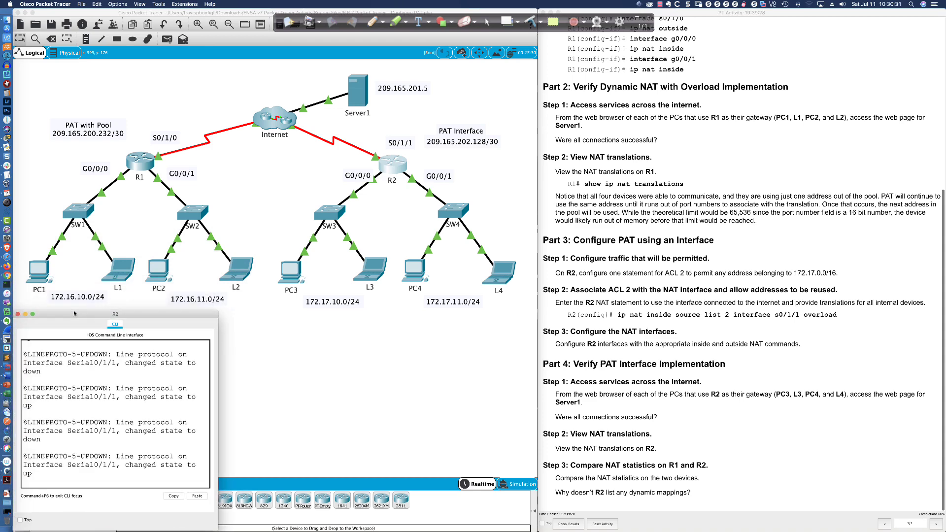
left_click_drag(219, 358, 539, 354)
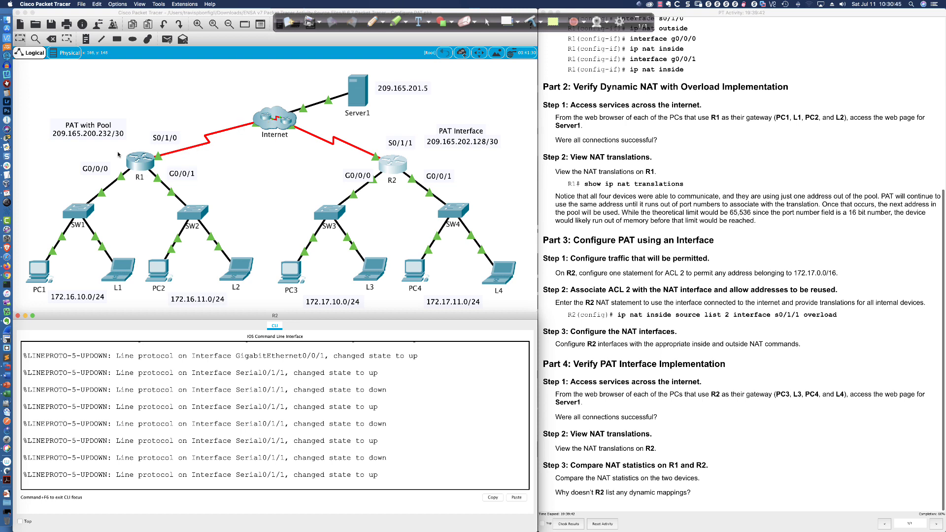
Try to ping 2091.65.200.225 from R1's command line and abort the name lookup.
left_click(135, 163)
key("Return")
key("Return")
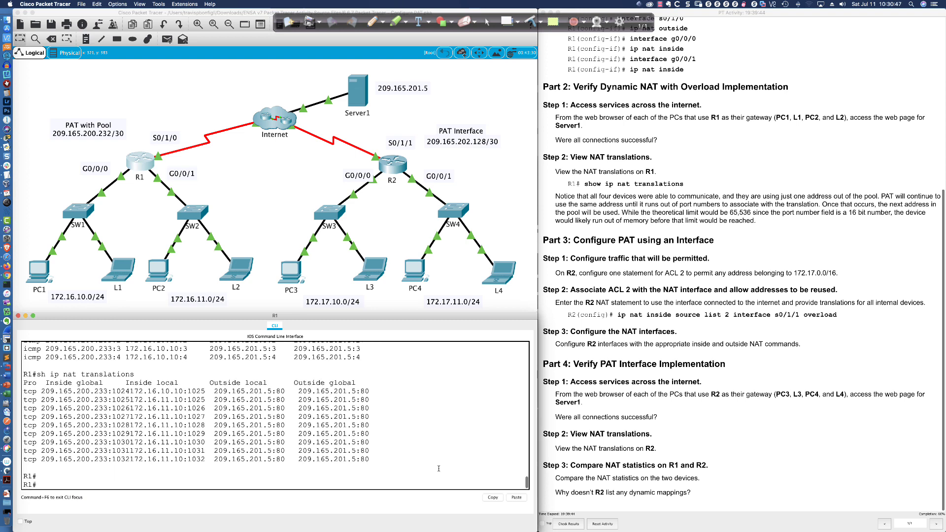
type("ping 20")
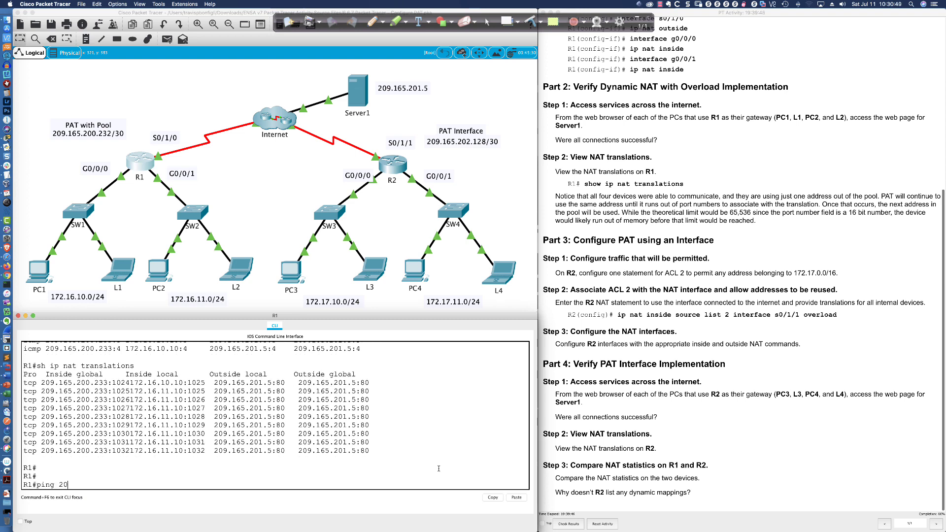
type("91.65.200.225")
key("Return")
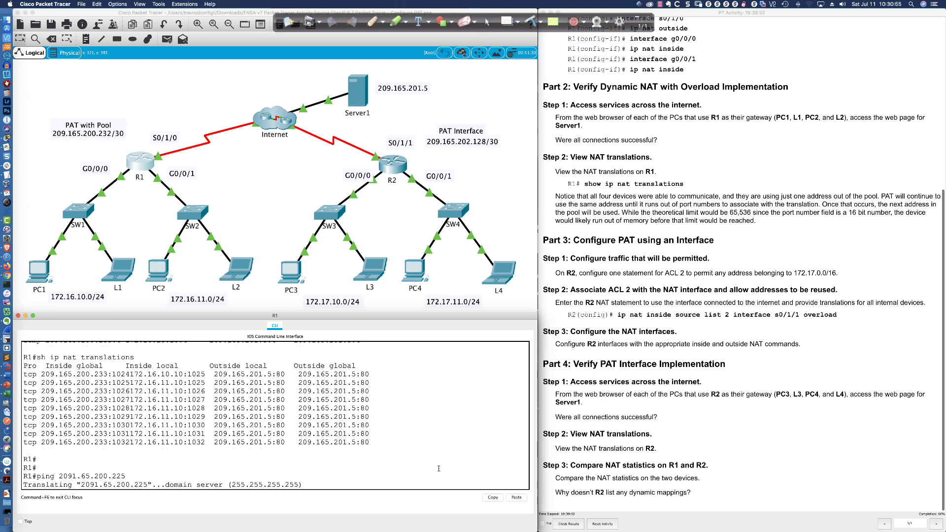
key("ctrl+shift+6")
key("Return")
key("Return")
key("Return")
Recall the ping command on R1, correct its address to 209.165.200.225 and run it.
key("Up")
key("Left")
key("Left")
key("Left")
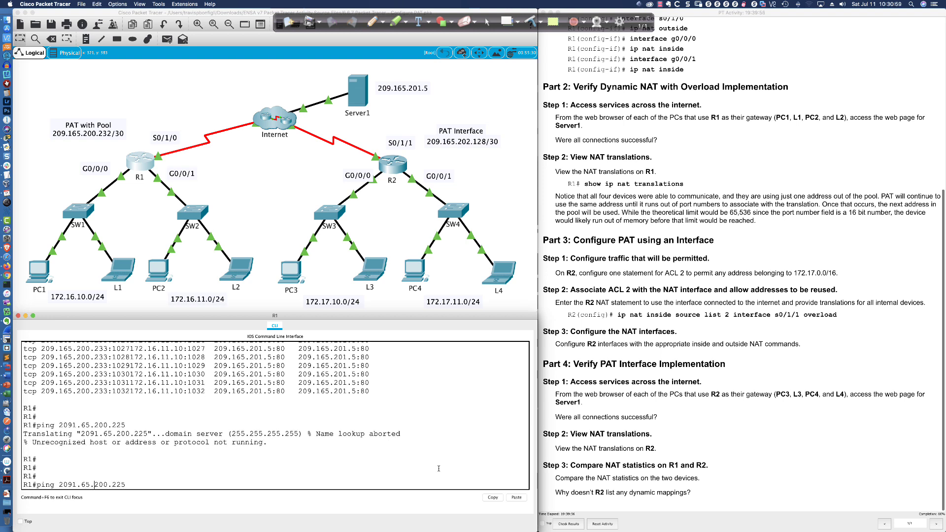
key("BackSpace")
key("BackSpace")
type(".1")
key("Return")
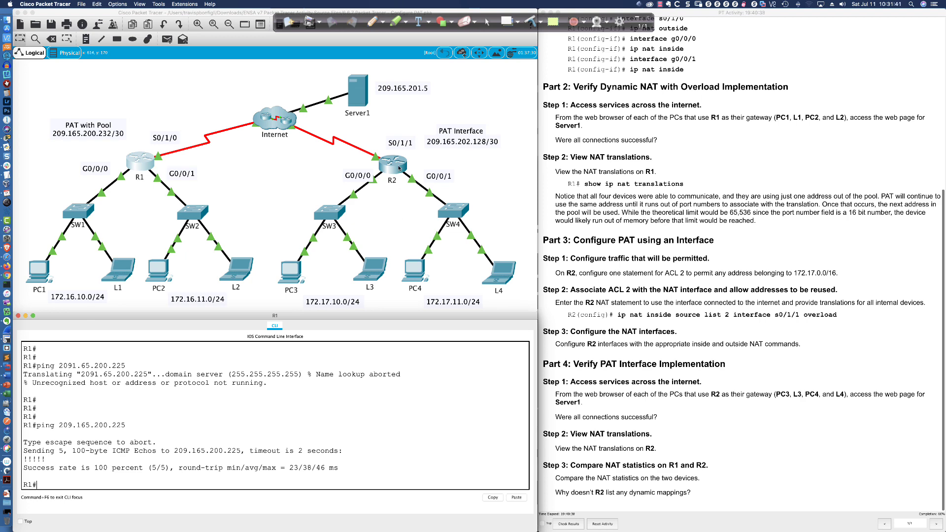
Return to R2's command line and enter privileged EXEC mode.
key("super+grave")
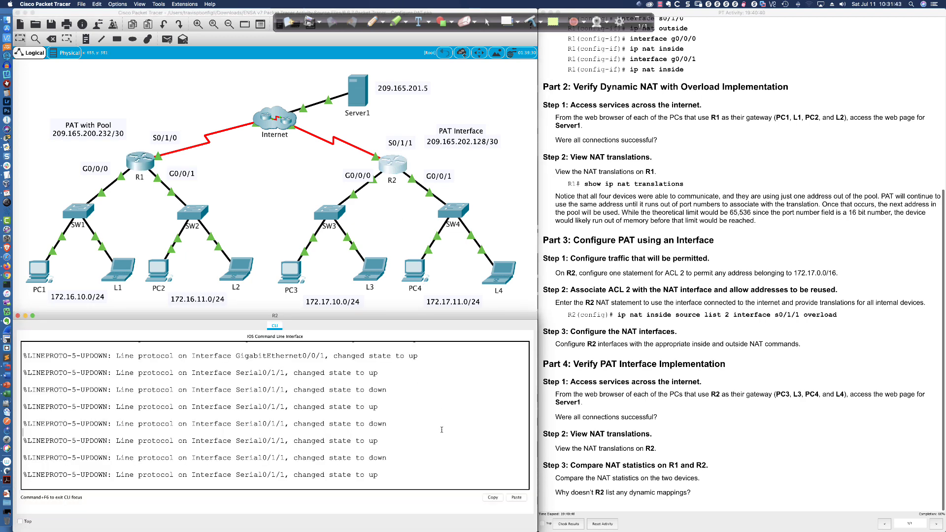
key("Return")
key("Return")
key("Return")
key("Return")
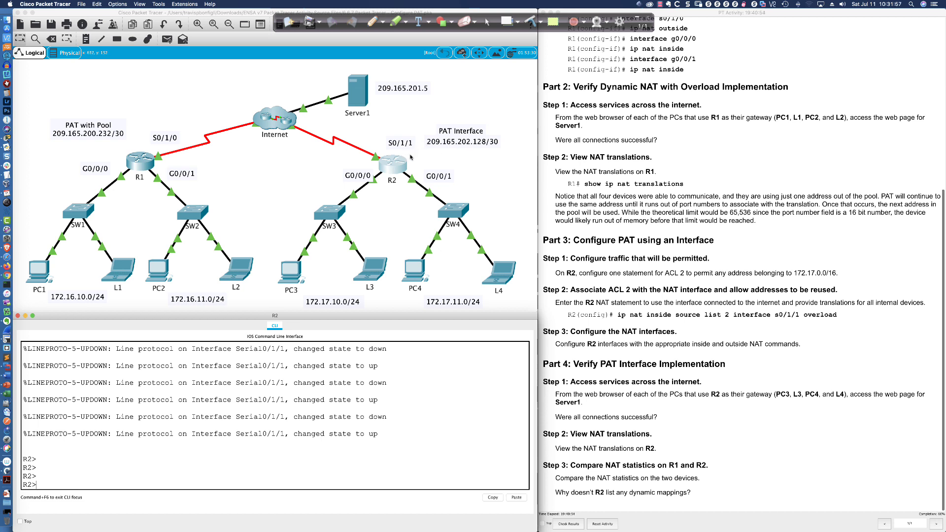
type("en")
key("Return")
key("Return")
key("Return")
key("Return")
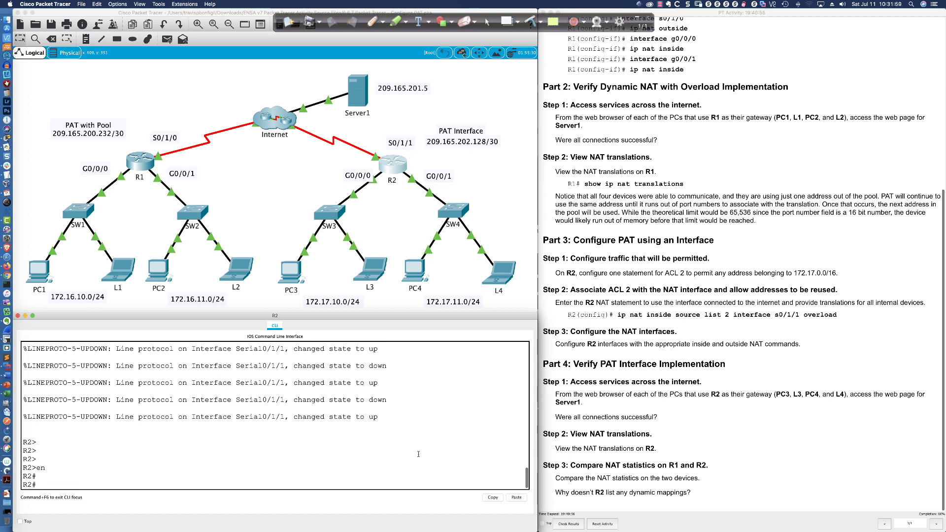
Display R2's running configuration through the Serial0/1/1 section and highlight that interface's IP address and subnet mask.
type("sh run")
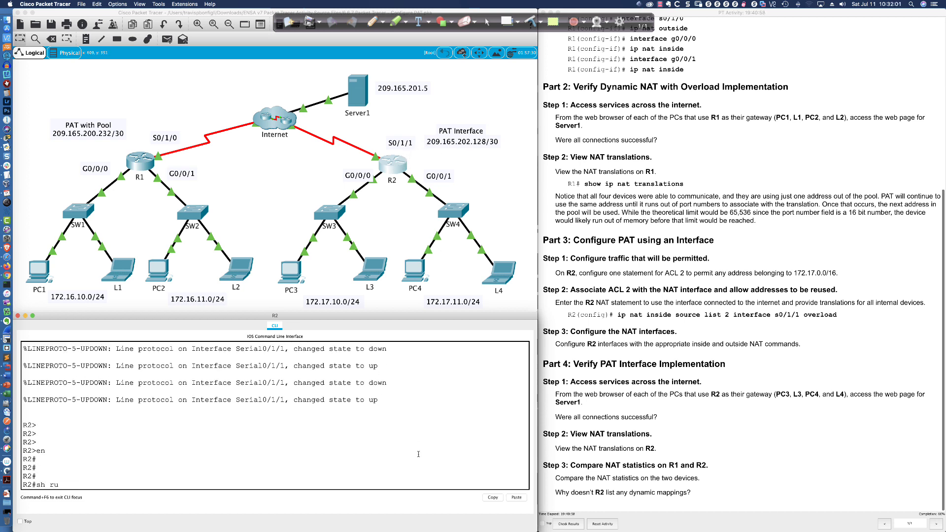
key("Return")
key("space")
key("Return")
key("Return")
key("Return")
key("Return")
key("Return")
key("Return")
key("Return")
key("Return")
key("Return")
key("Return")
key("Return")
key("Return")
key("Return")
key("Return")
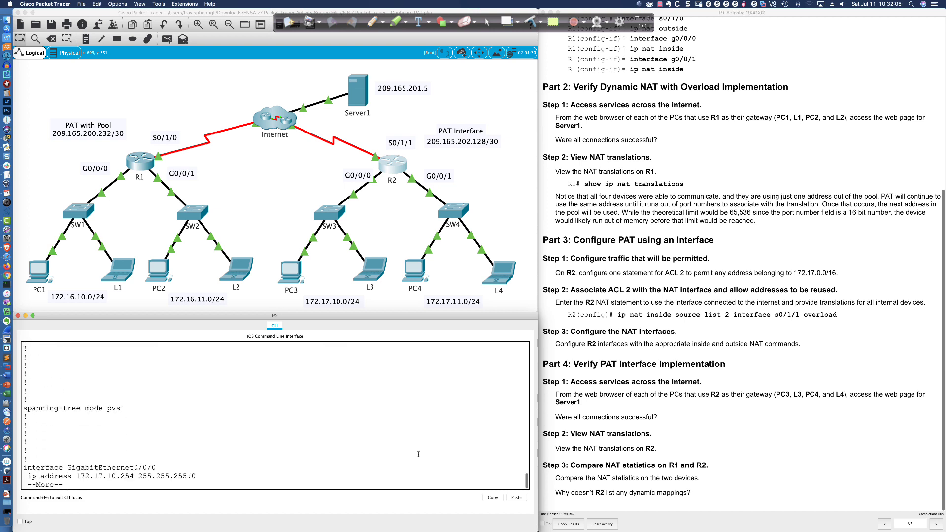
key("Return")
key("Return")
key("Return")
key("Return")
key("Return")
key("Return")
key("Return")
key("Return")
key("Return")
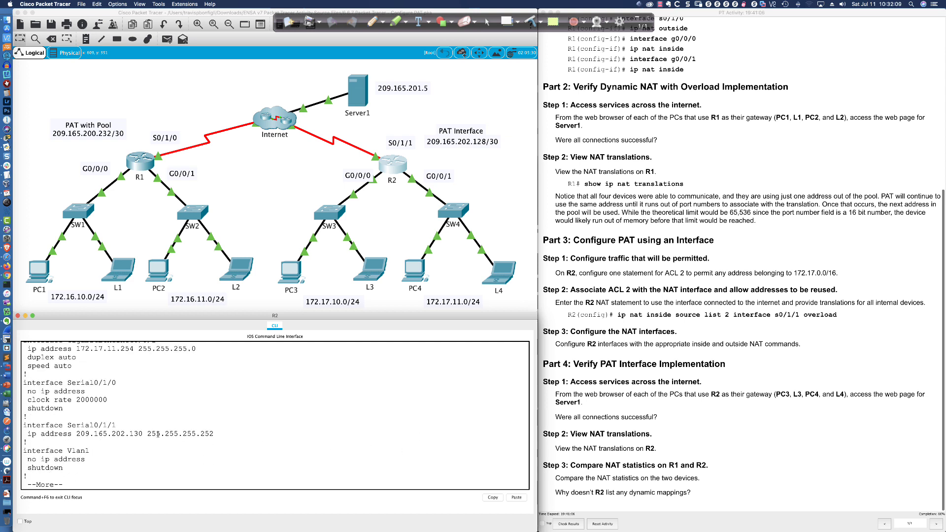
left_click_drag(78, 434, 216, 434)
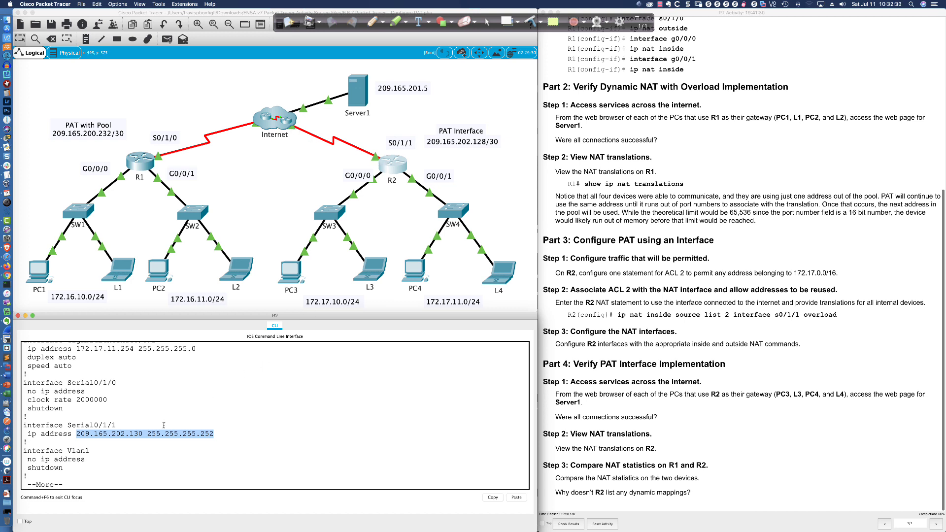
left_click(218, 435)
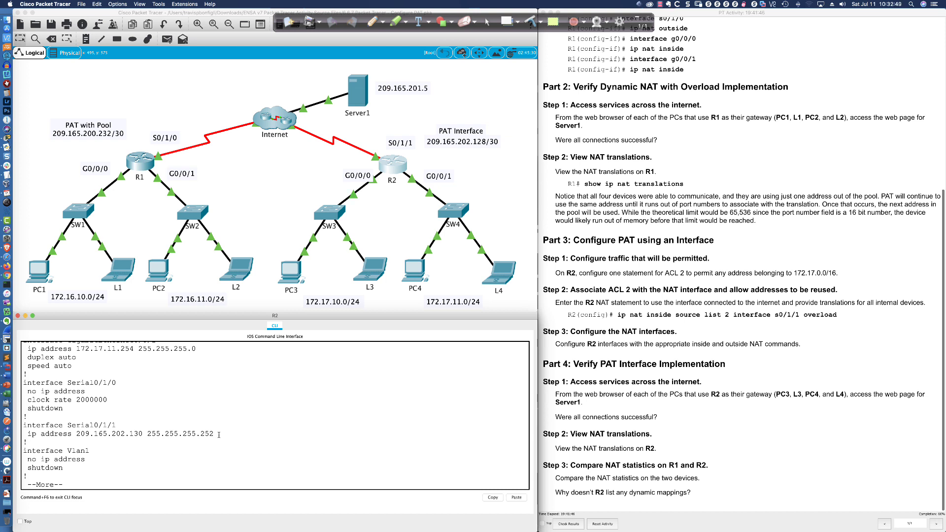
Highlight the IP address and subnet mask under Serial0/1/1 in R2's running configuration, and exit the listing.
left_click_drag(72, 430, 213, 432)
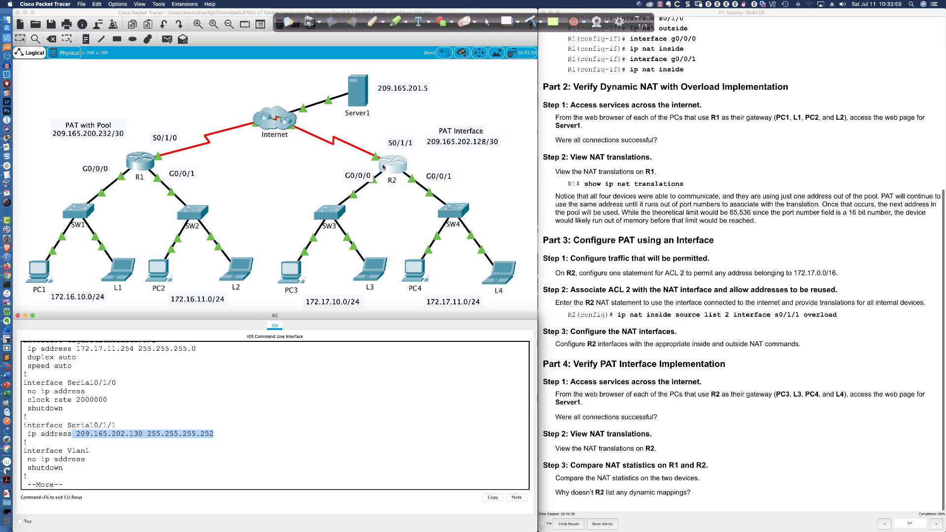
left_click(128, 441)
left_click_drag(77, 434, 144, 439)
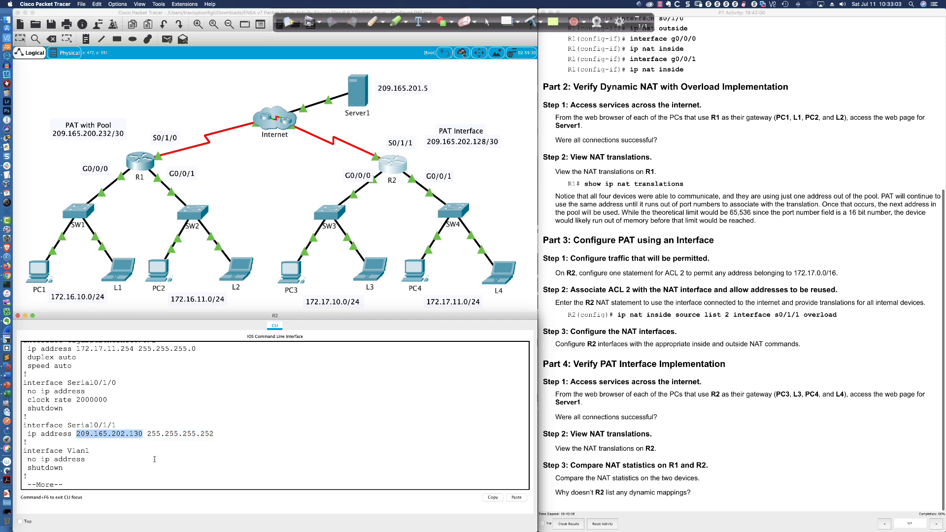
left_click(109, 482)
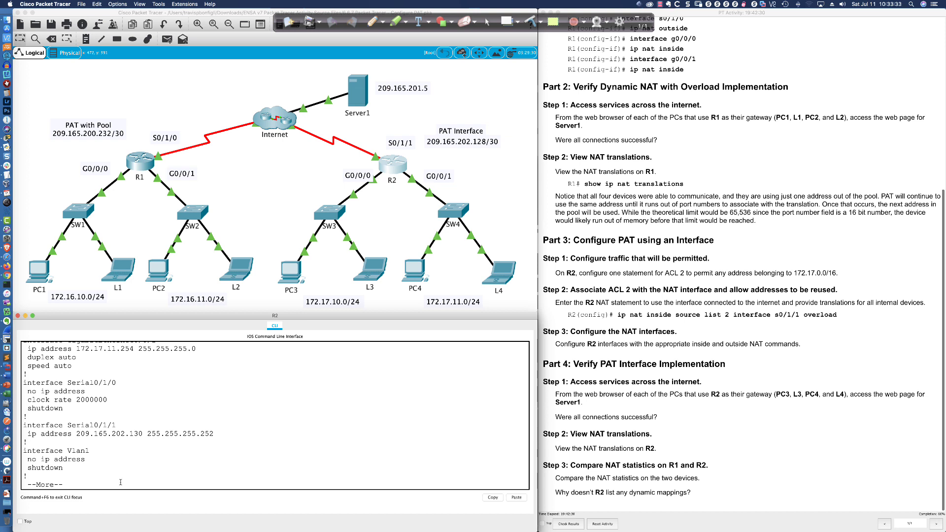
key("q")
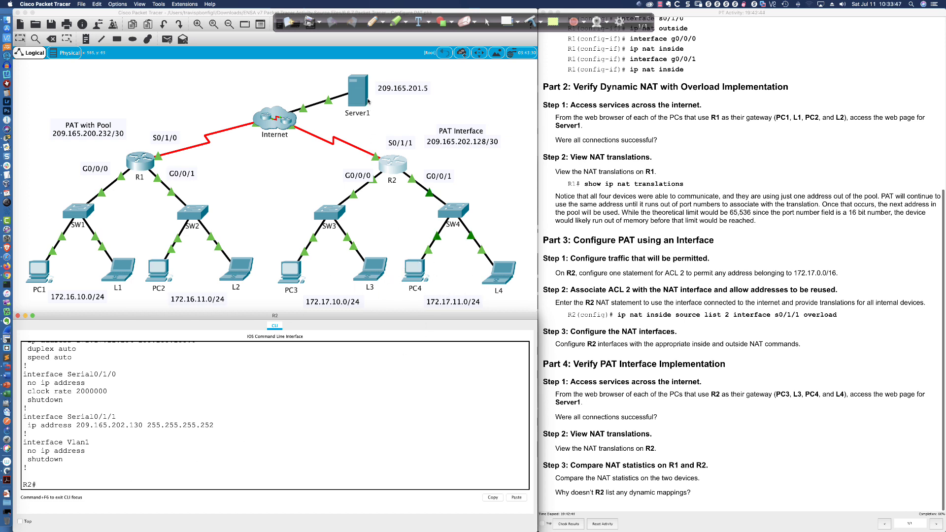
Enter global configuration mode on R2.
scroll(431, 266, "down", 2)
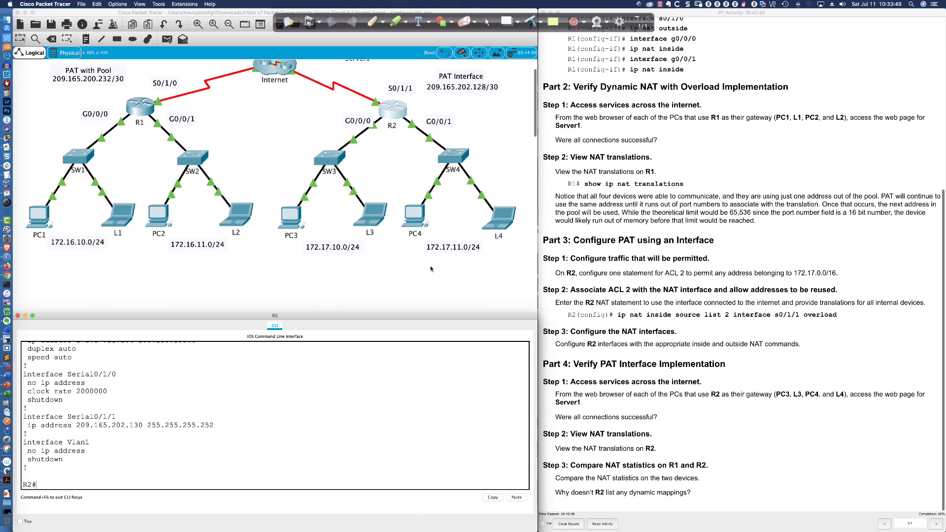
scroll(427, 267, "up", 1)
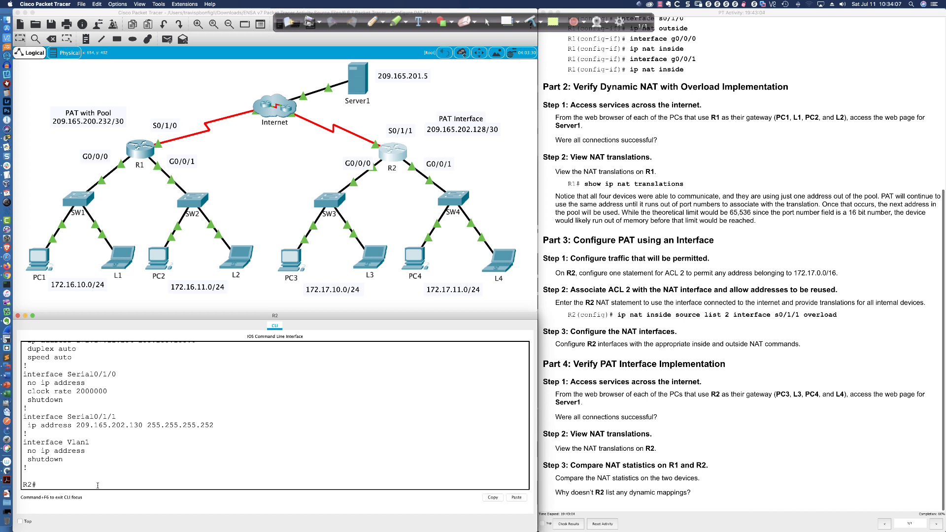
key("Return")
key("Return")
type("conf t")
key("Return")
key("Return")
key("Return")
key("Return")
key("Return")
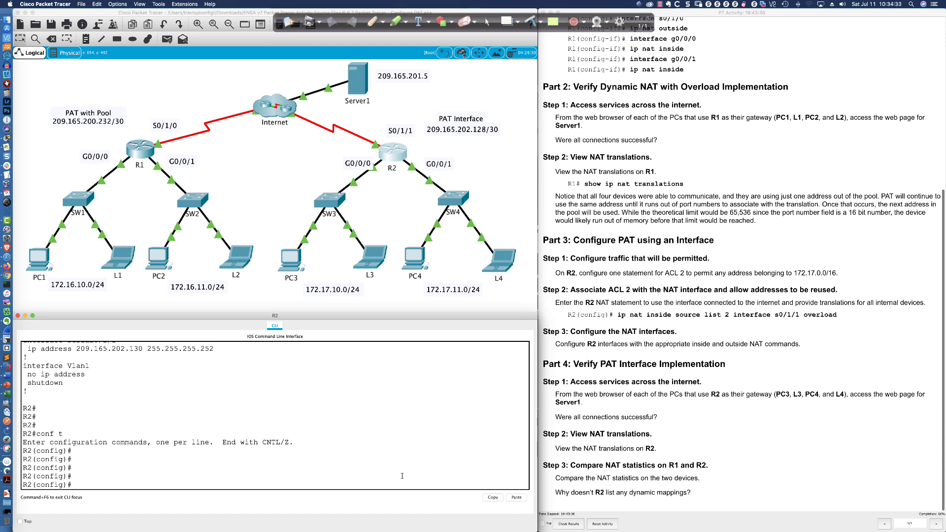
key("Return")
key("Return")
key("Return")
Create access list 2 on R2 permitting 172.16.0.0 with wildcard mask 0.0.255.255.
type("access-list 2 permit")
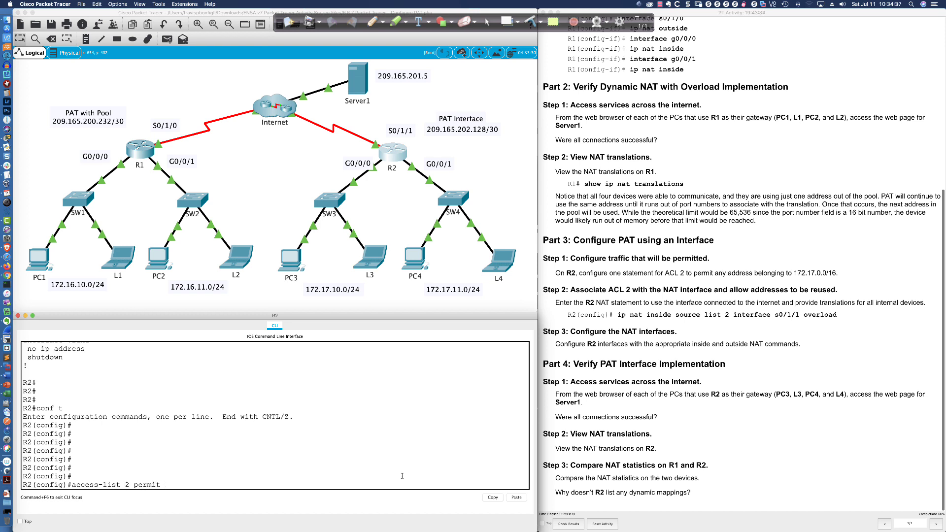
type(" 172.16.0.0 0.0.255.255")
key("Return")
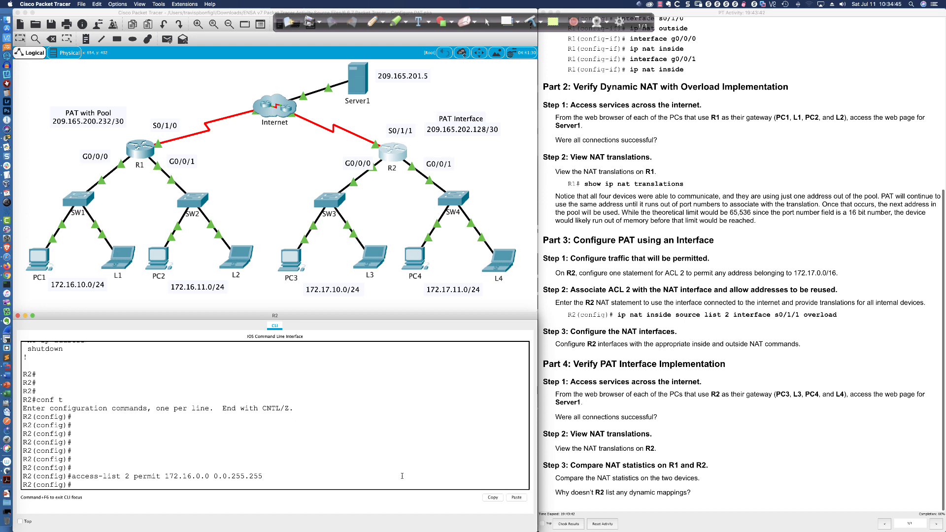
key("Return")
key("Return")
key("Return")
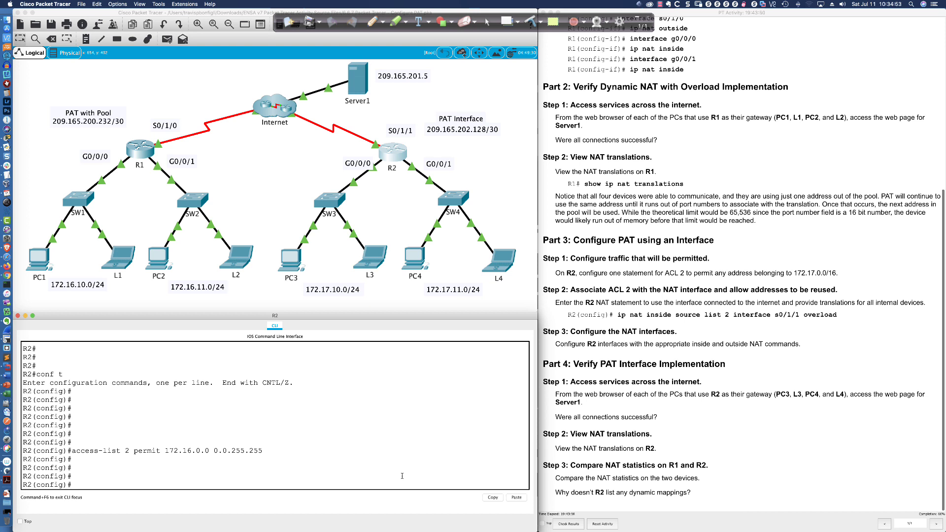
Configure R2's inside source NAT to translate list 2 through interface s0/1/1 with overload.
type("ip nat insi")
key("Tab")
type("sour")
key("Tab")
type("list 2")
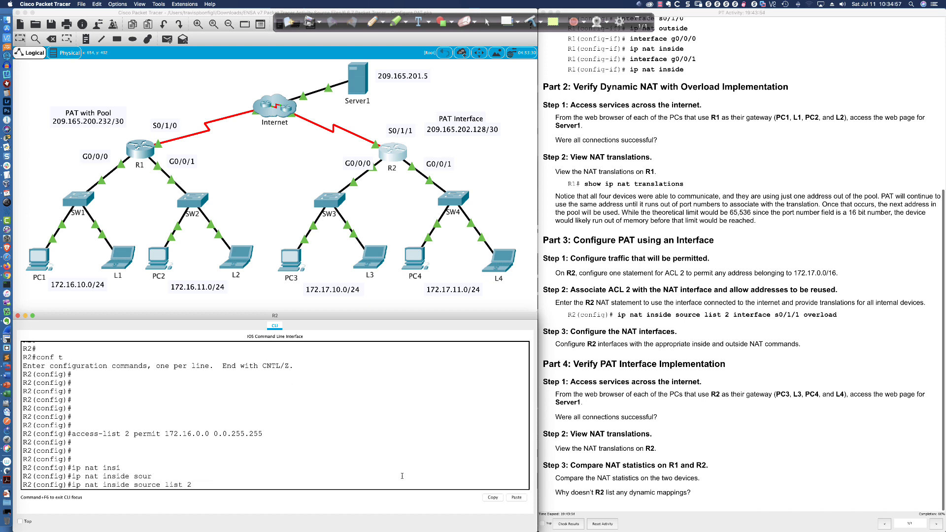
type(" int")
key("Tab")
type("s0/1")
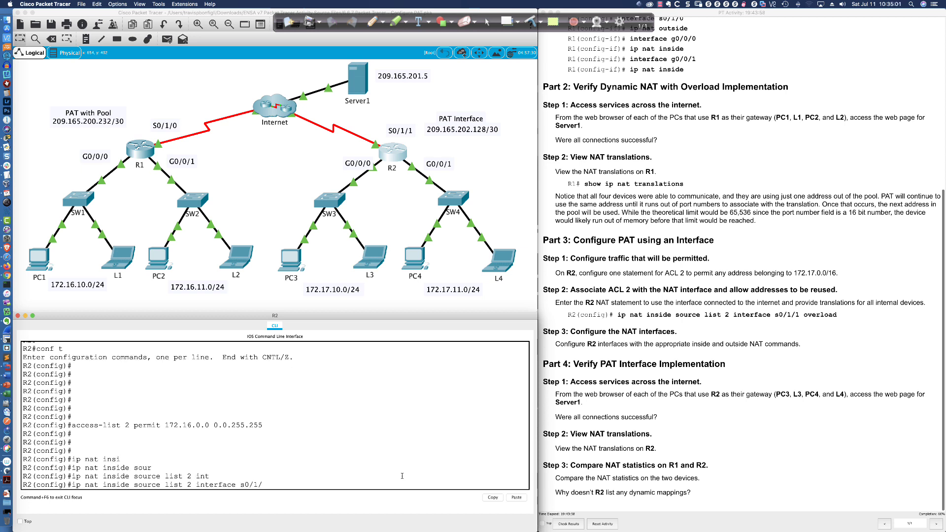
type("/1 overload")
key("Return")
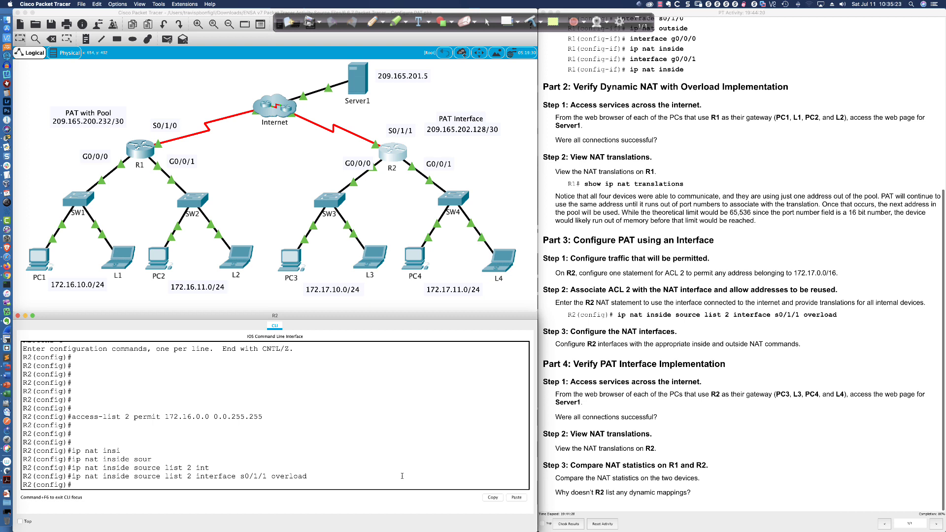
Remove access list 2 on R2 and recreate it permitting 172.17.0.0 with wildcard mask 0.0.255.255.
type("no access-list 2")
key("Return")
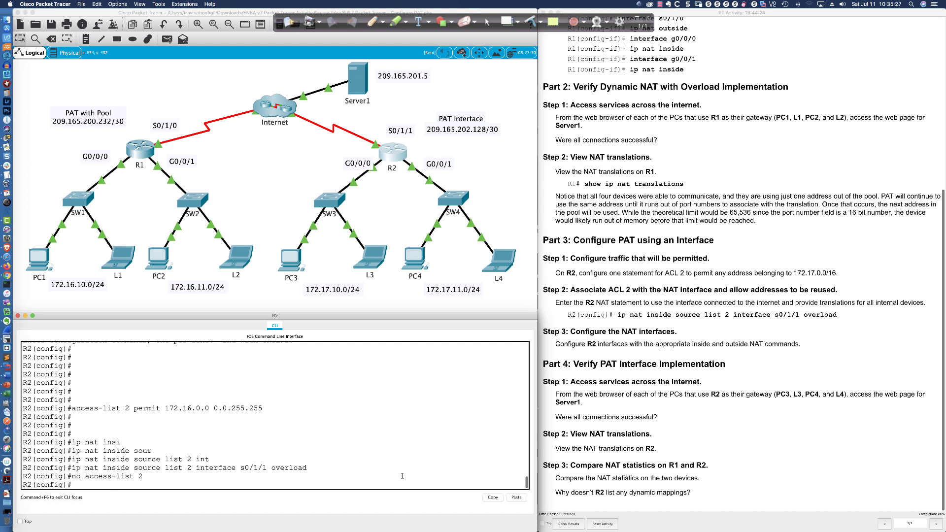
type("access-l")
type("ist 2 permi")
type("t 172.17.0.0 0.0.0")
type(".255.255")
key("Return")
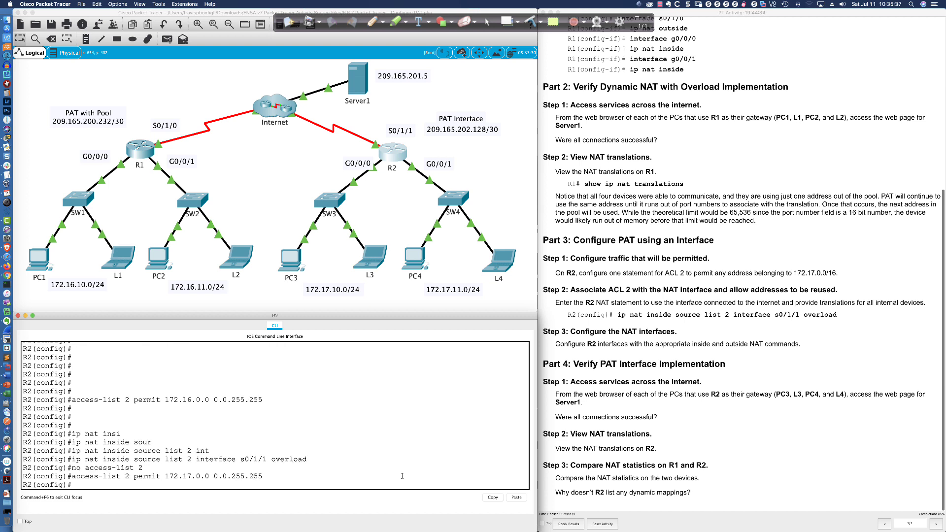
key("Return")
key("Return")
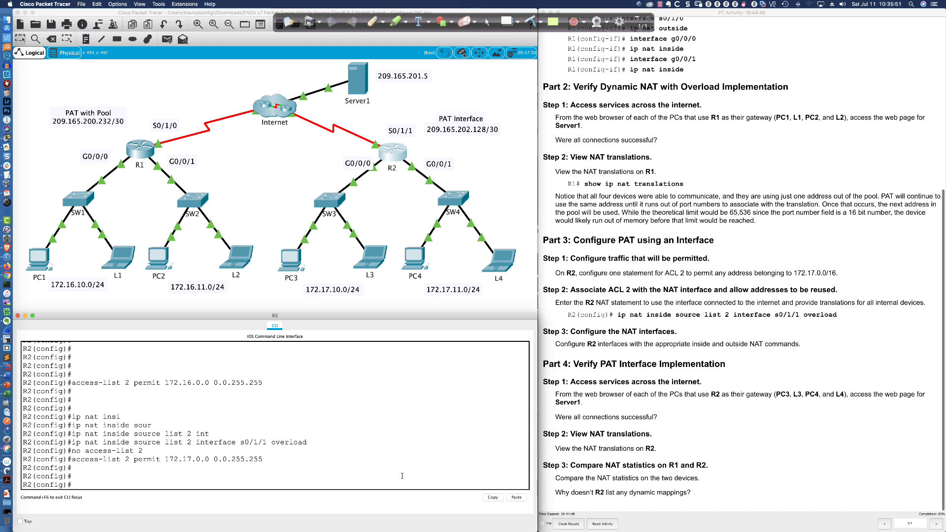
Set R2's interface s0/1/1 as the NAT outside interface.
type("int s0/1/1")
key("Return")
type("i")
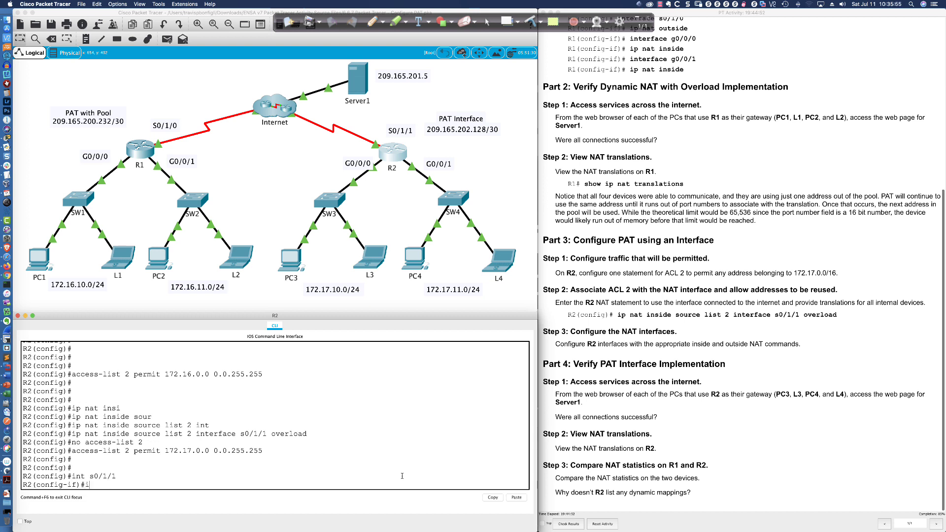
type("p nat outsi")
key("Return")
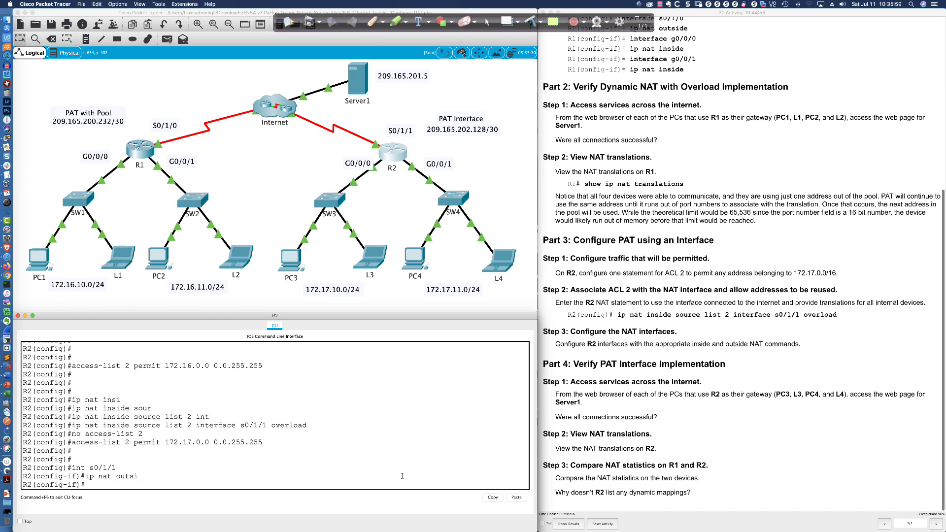
key("Return")
key("Return")
key("Return")
key("Return")
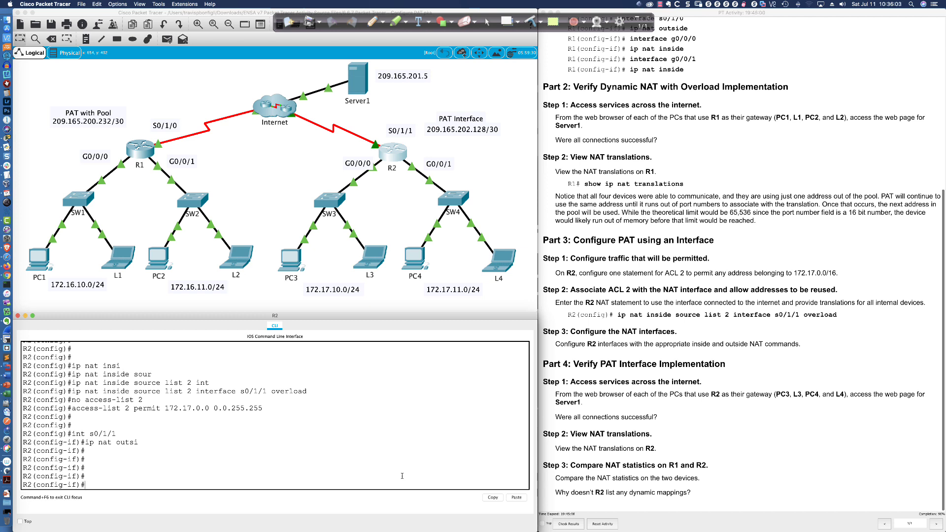
Set R2's interface g0/0/0 as a NAT inside interface.
type("int g0/0/0")
key("Return")
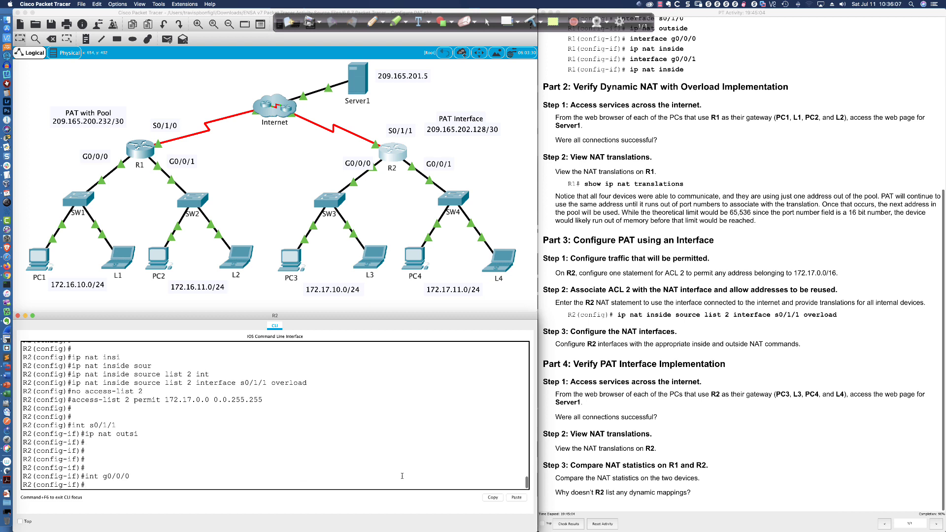
type("ip nat in")
key("Tab")
key("Return")
On R2's interface gi0/0/1, apply NAT outside, remove that assignment and set it as NAT inside instead.
type("int")
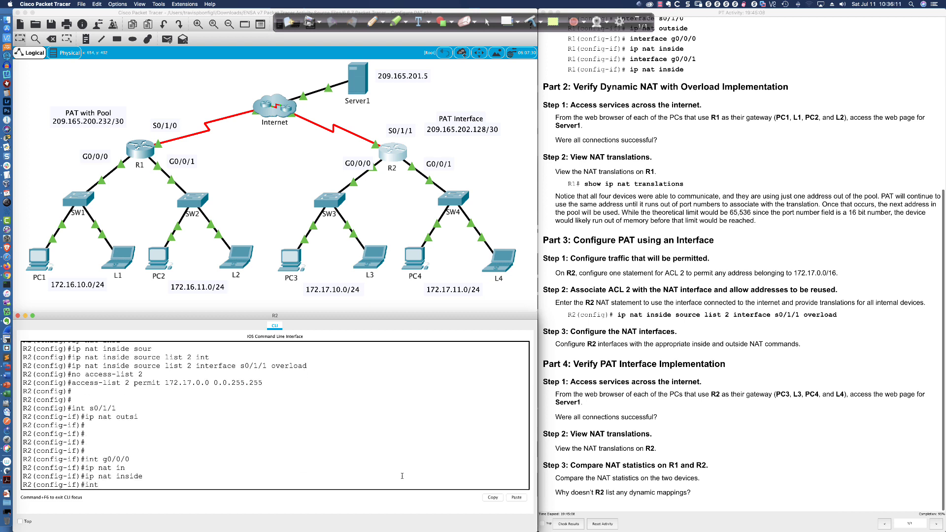
type(" gi0/0/1")
key("Return")
type("ip nat out")
key("Return")
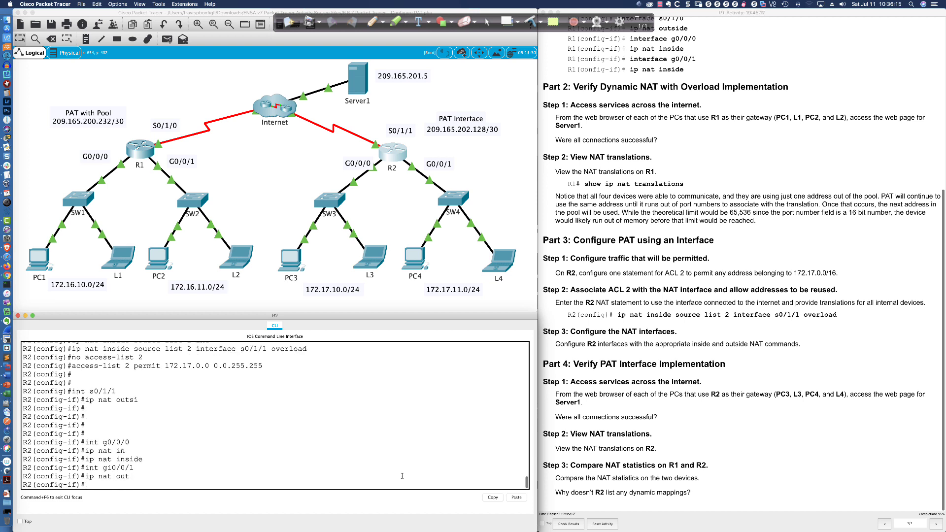
key("Up")
type("no")
key("Return")
type("ip nat in")
key("Tab")
key("Return")
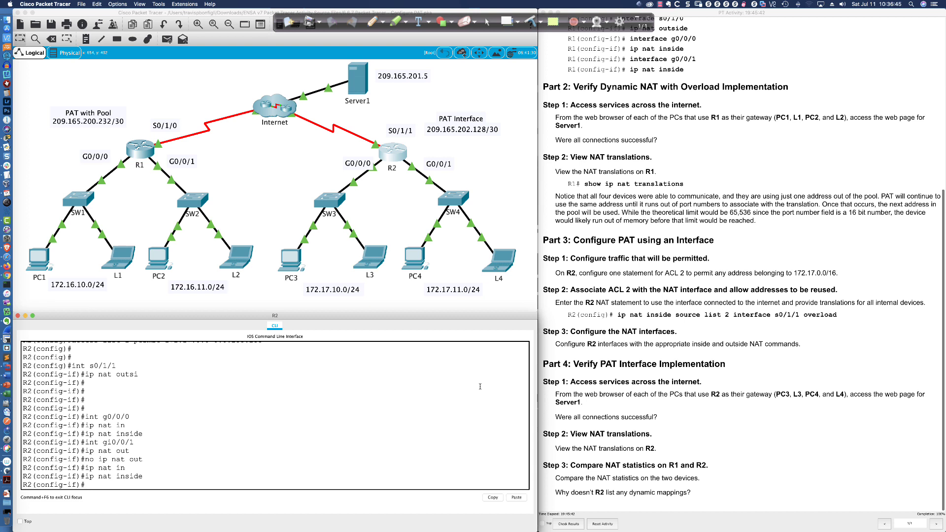
Highlight the ip nat inside source list 2 interface s0/1/1 overload command in the activity instructions, then clear the highlight.
left_click_drag(617, 316, 838, 314)
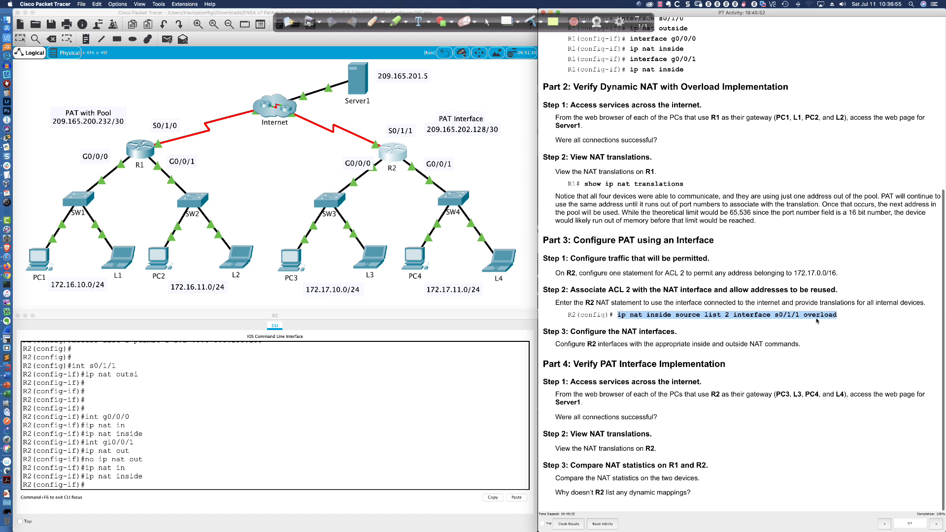
left_click(749, 326)
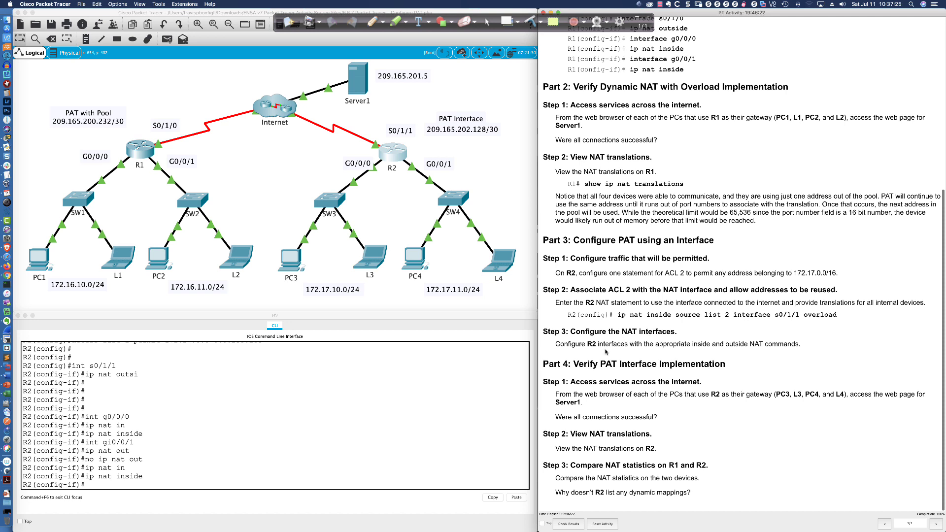
left_click(291, 257)
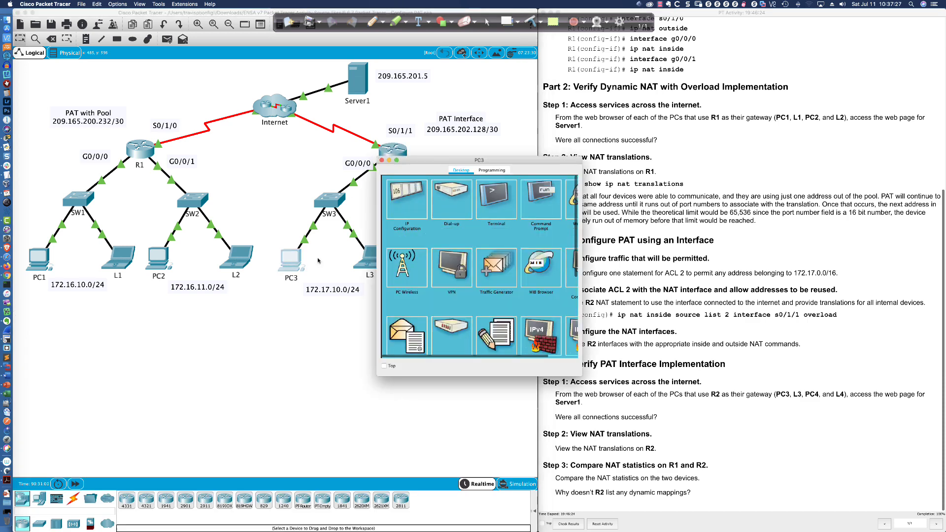
left_click_drag(513, 163, 150, 318)
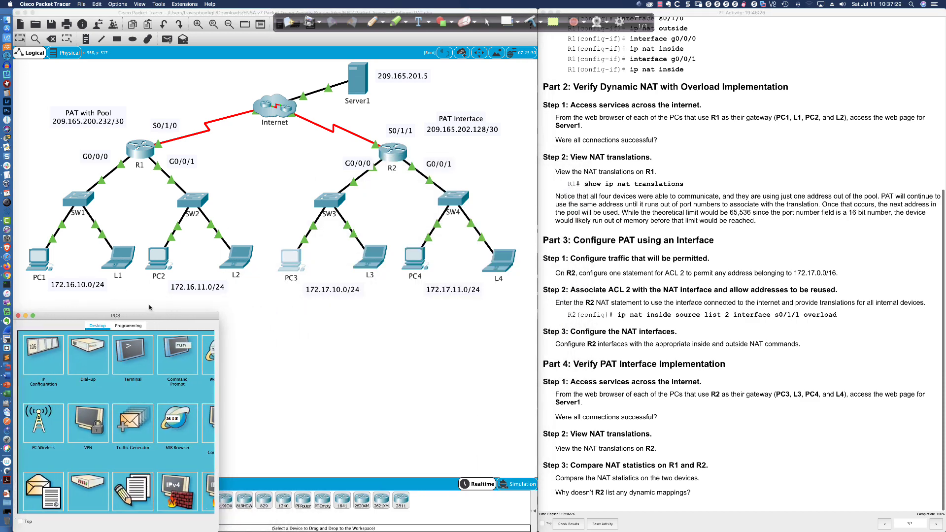
left_click_drag(222, 350, 540, 351)
left_click(482, 355)
left_click(242, 352)
type("http://")
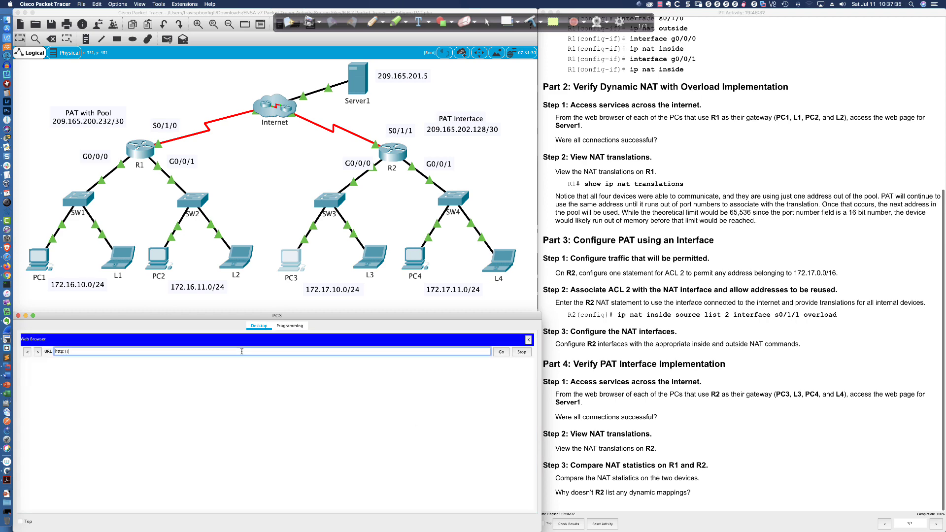
type("209.165.201.5")
key("Return")
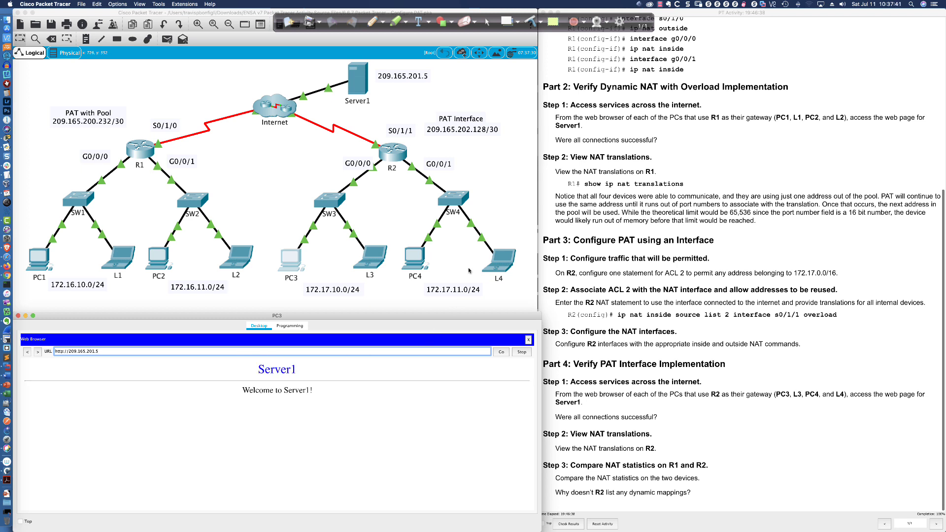
Return to R2's command line, exit configuration mode and display the NAT translations.
left_click(400, 169)
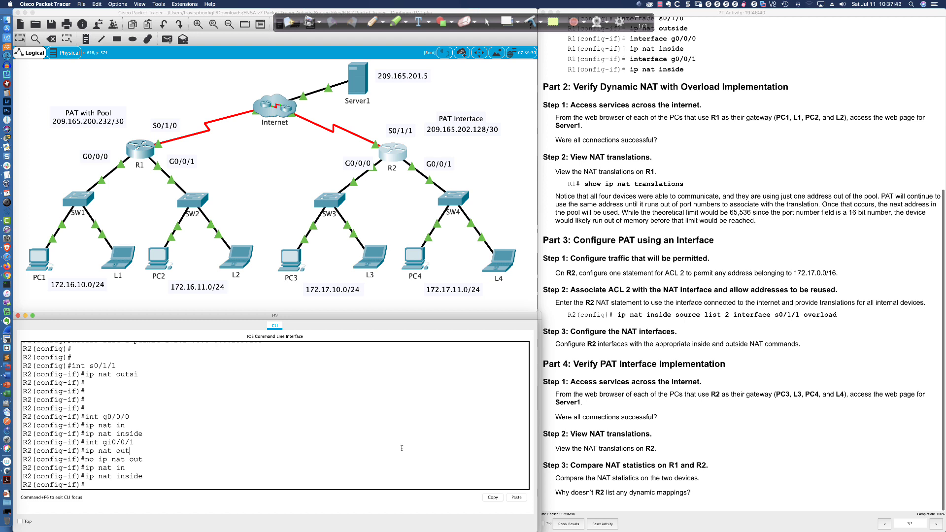
type("end")
key("Return")
key("Return")
type("sh ip nat tran")
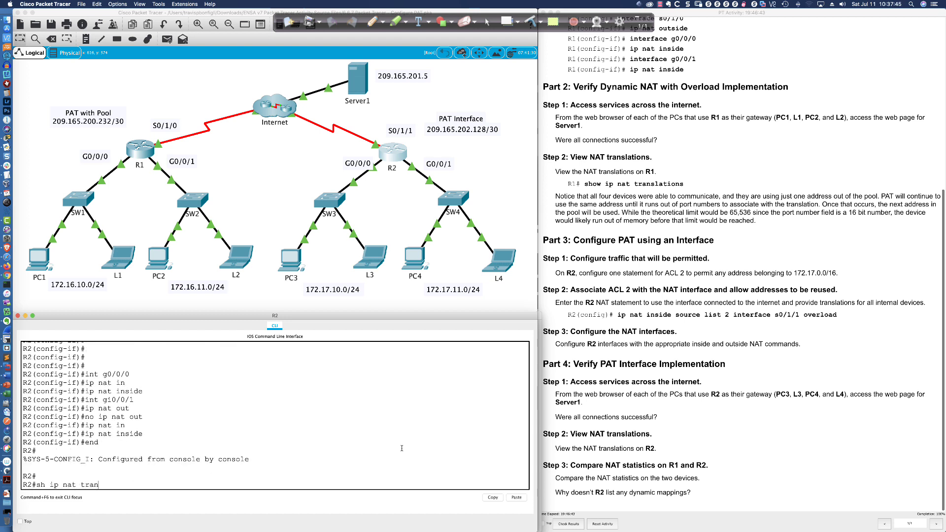
key("Return")
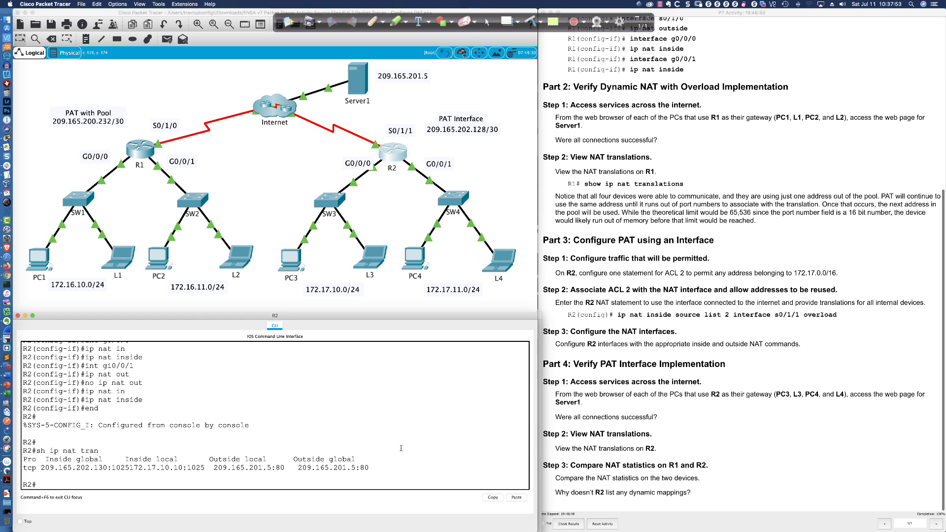
Highlight the port numbers, the inside global address and the complete TCP entry in R2's NAT translation table.
left_click_drag(187, 467, 207, 467)
left_click(269, 486)
left_click_drag(276, 465, 283, 466)
left_click(333, 443)
left_click_drag(41, 468, 107, 468)
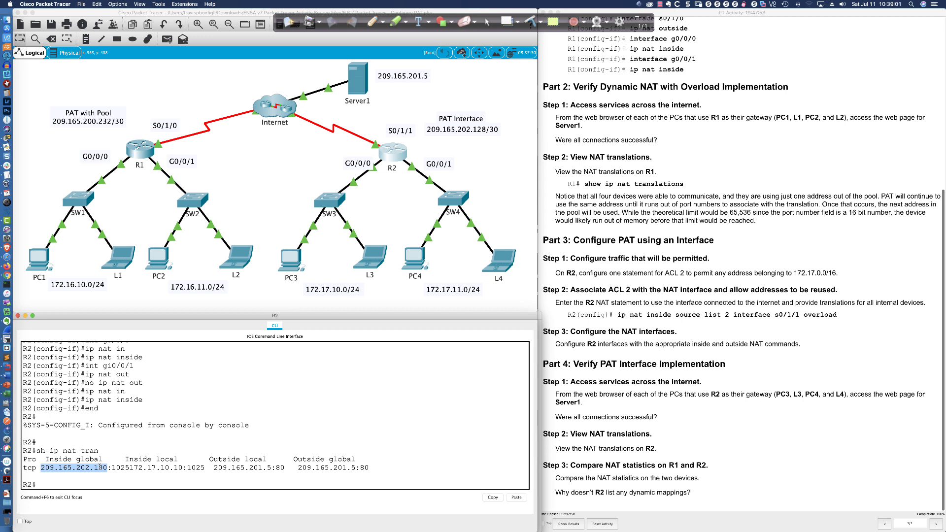
left_click_drag(40, 467, 369, 469)
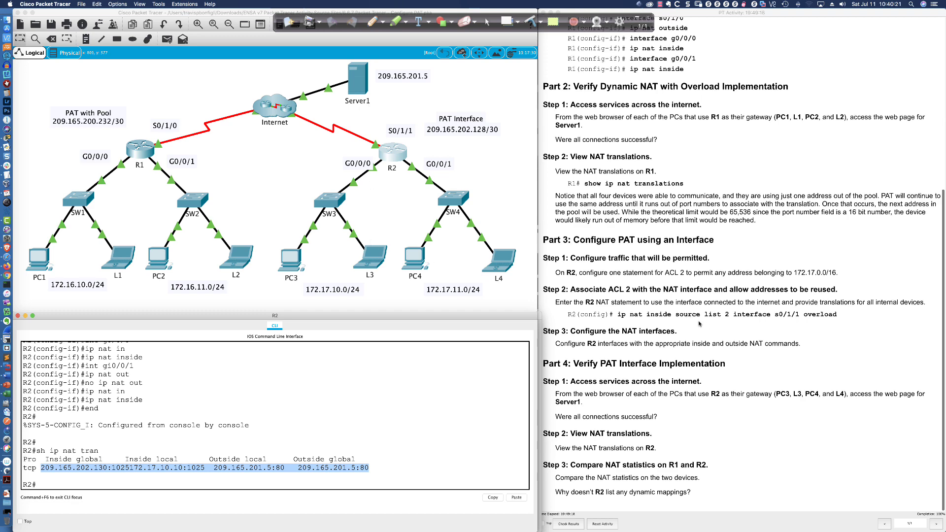
Display the NAT statistics on R2 with show ip nat statistics.
left_click(464, 445)
type("sh ip nat st")
key("Tab")
key("Return")
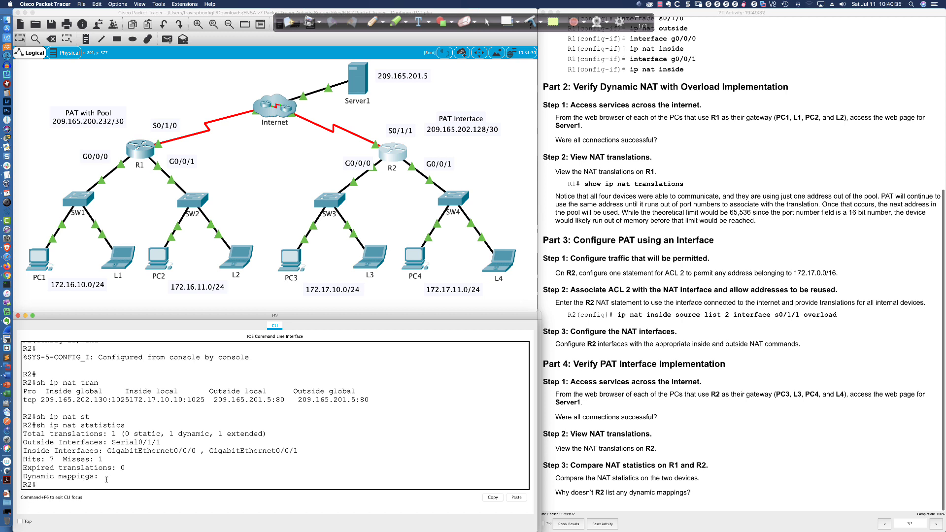
Reload the Server1 page in PC3's web browser and recheck R2's NAT statistics, highlighting the hits and misses line.
left_click(284, 258)
left_click(501, 352)
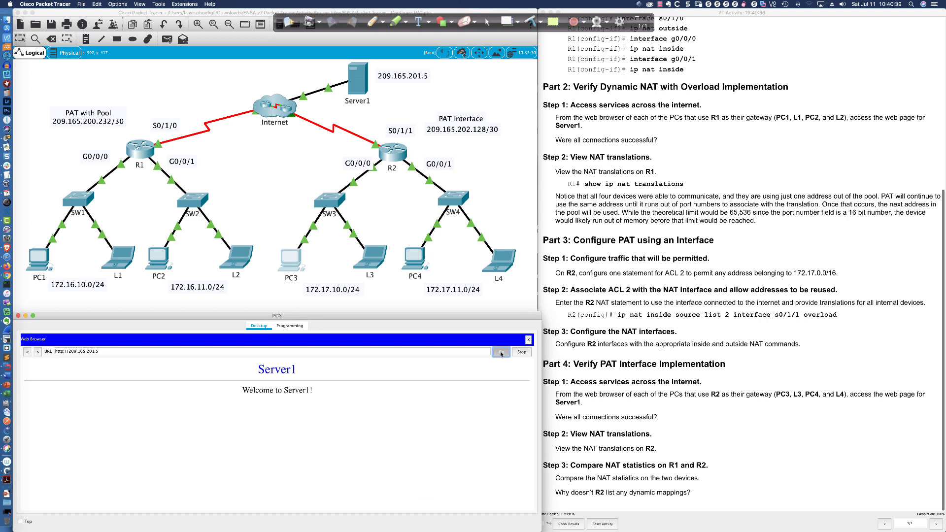
left_click(389, 154)
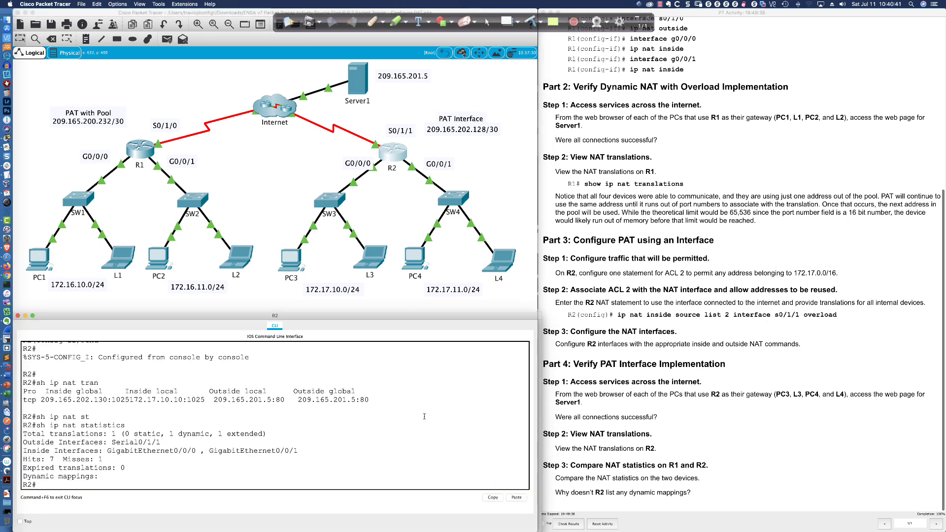
key("Up")
key("Return")
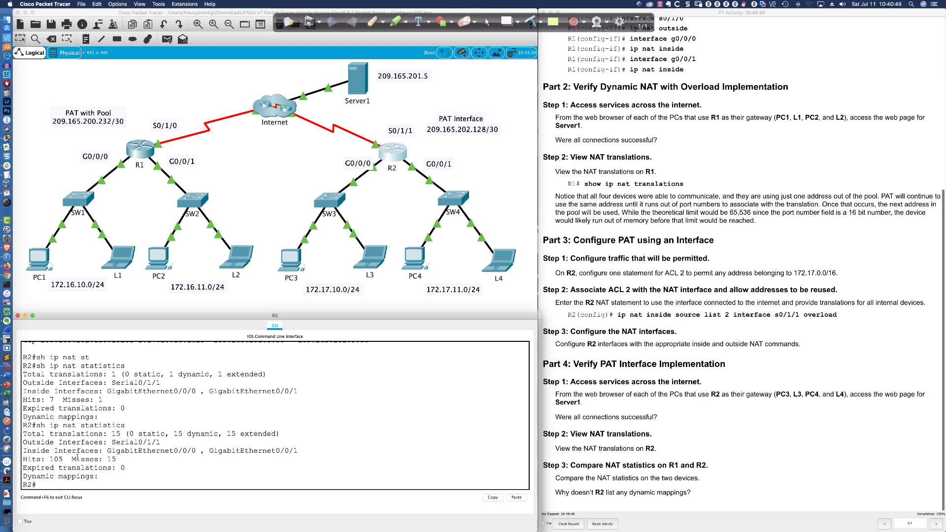
left_click_drag(23, 459, 117, 460)
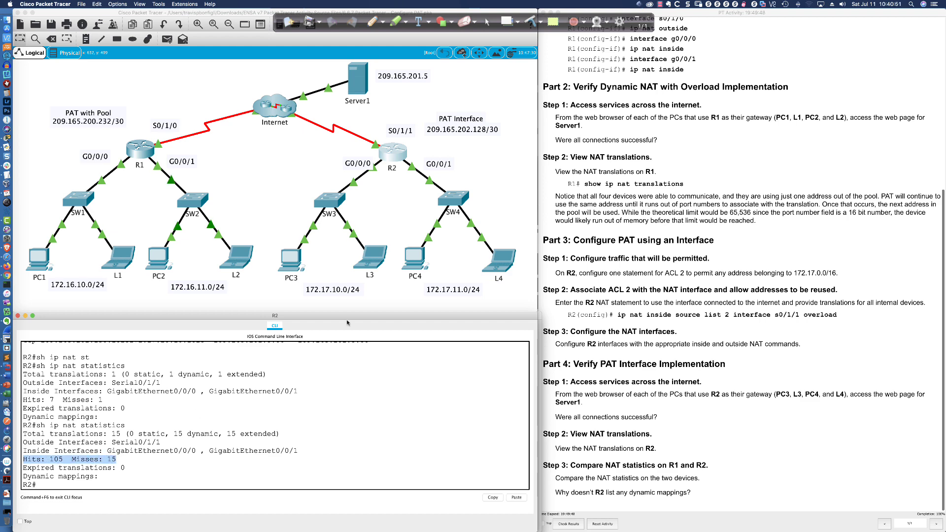
left_click(144, 148)
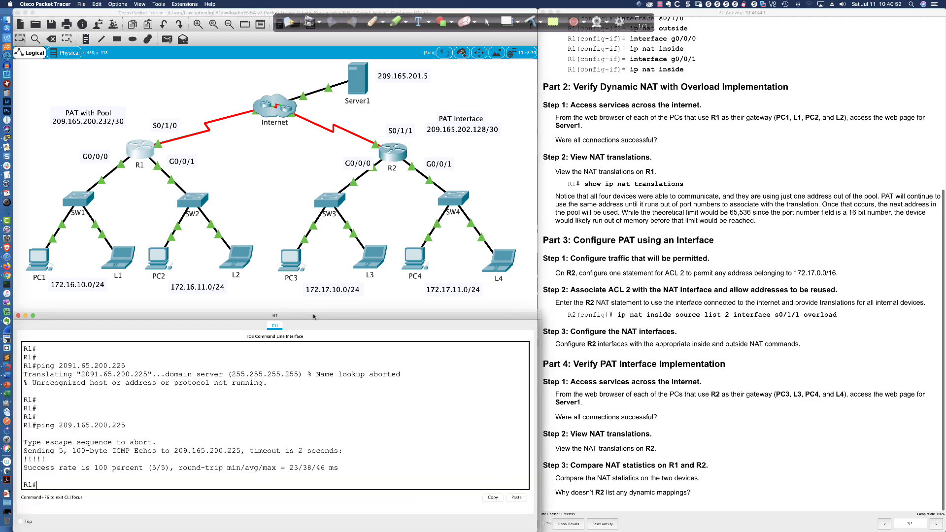
left_click(39, 266)
left_click(499, 353)
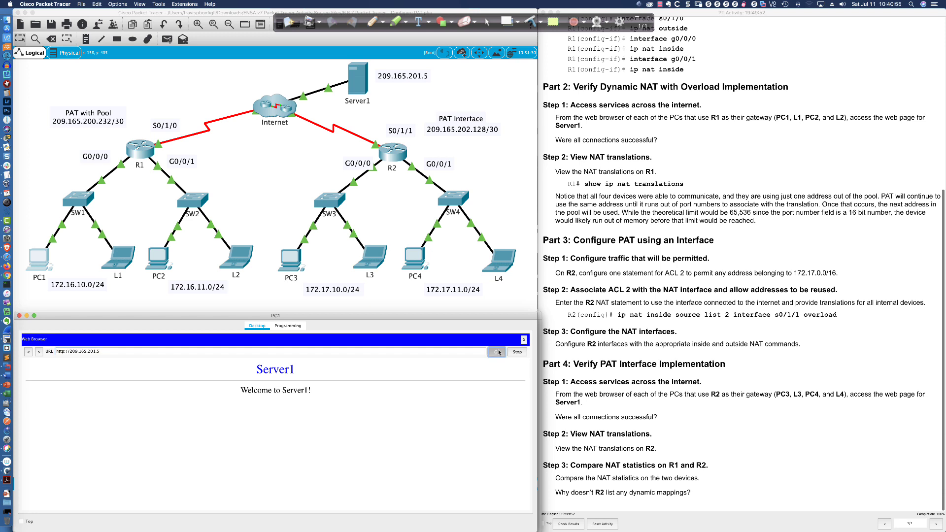
left_click(158, 257)
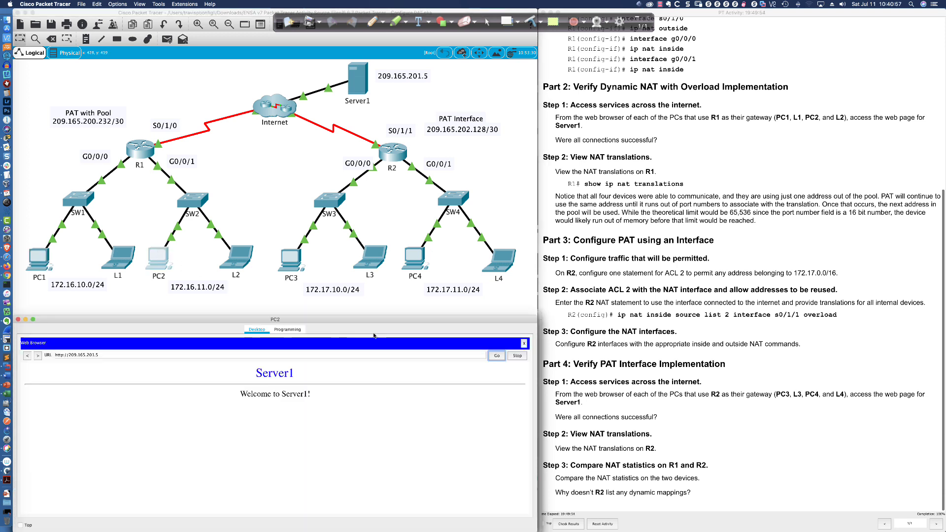
left_click(496, 357)
left_click(496, 358)
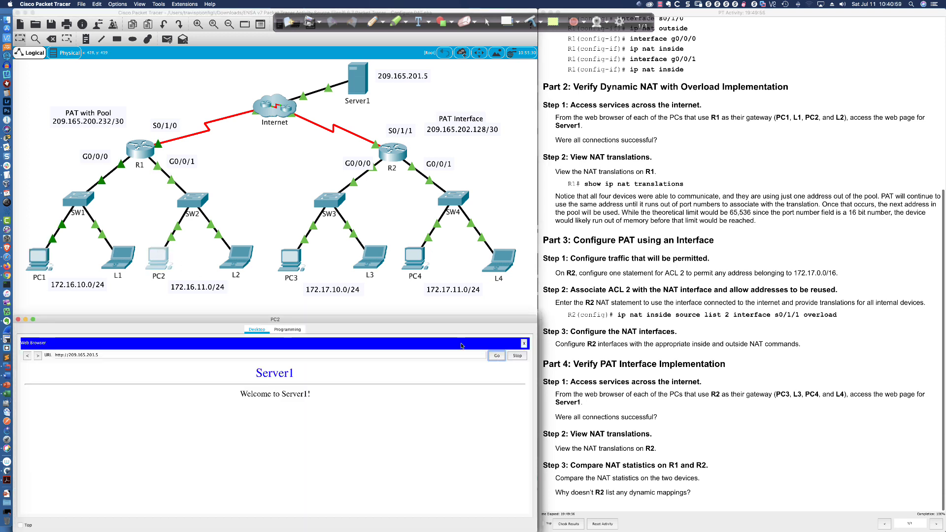
Display the NAT statistics on R1 with show ip nat statistics and highlight the ANY_POOL_NAME pool details.
left_click(137, 163)
type("sh ip nat st")
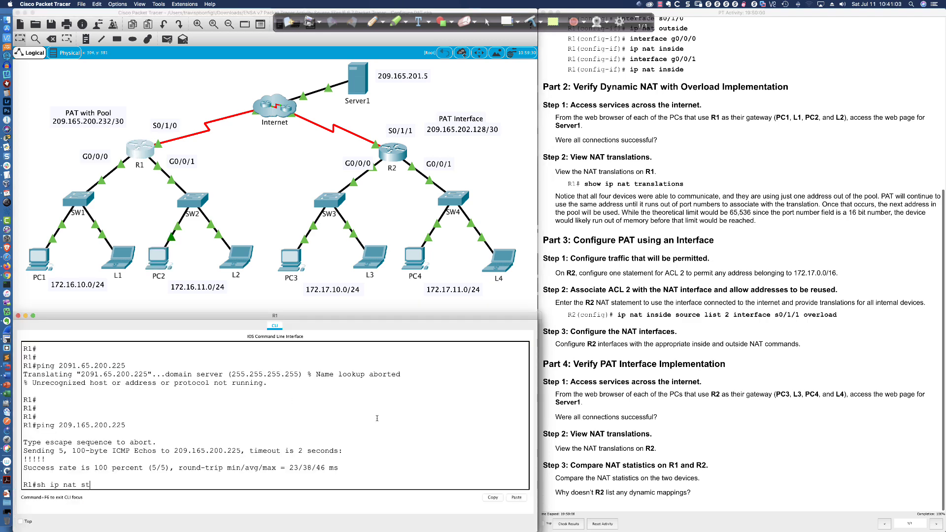
key("Tab")
key("Return")
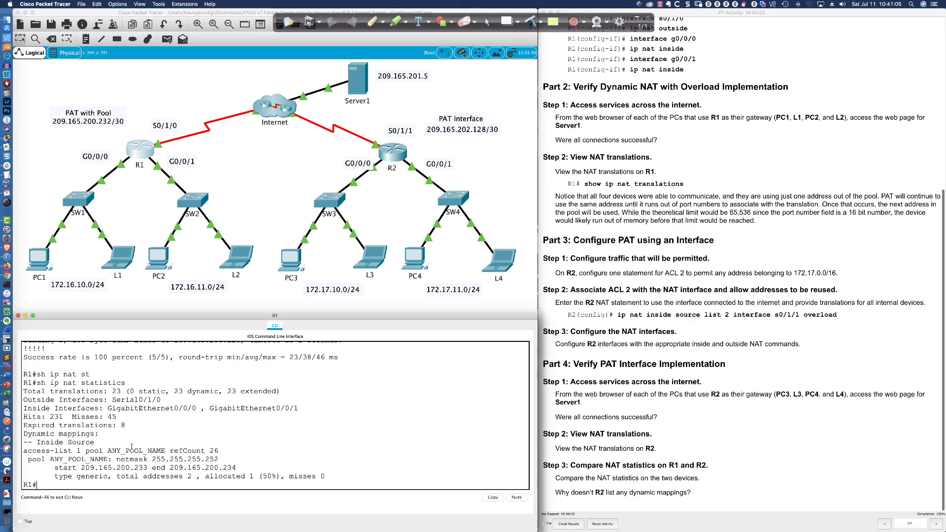
left_click_drag(29, 460, 329, 473)
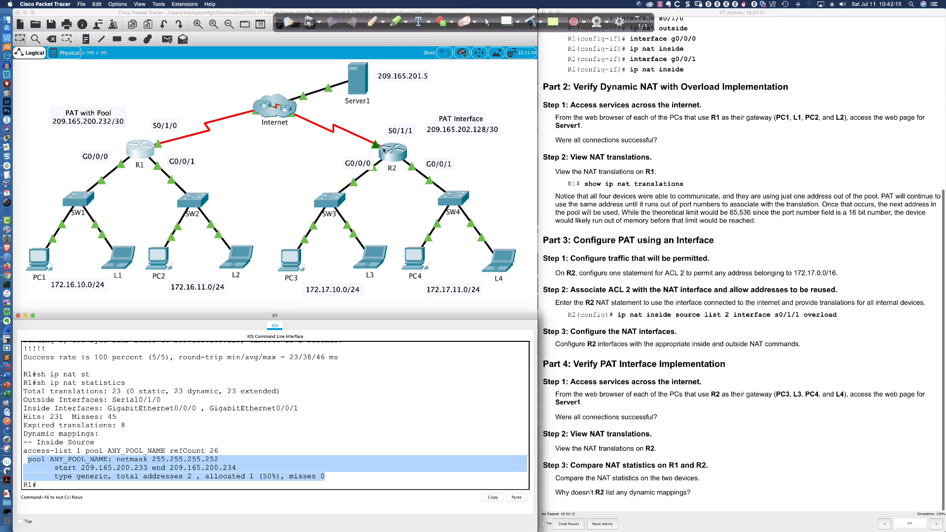
Highlight the activity question about R2's dynamic mappings and the whole Inside Source mapping in R1's NAT statistics.
left_click(624, 229)
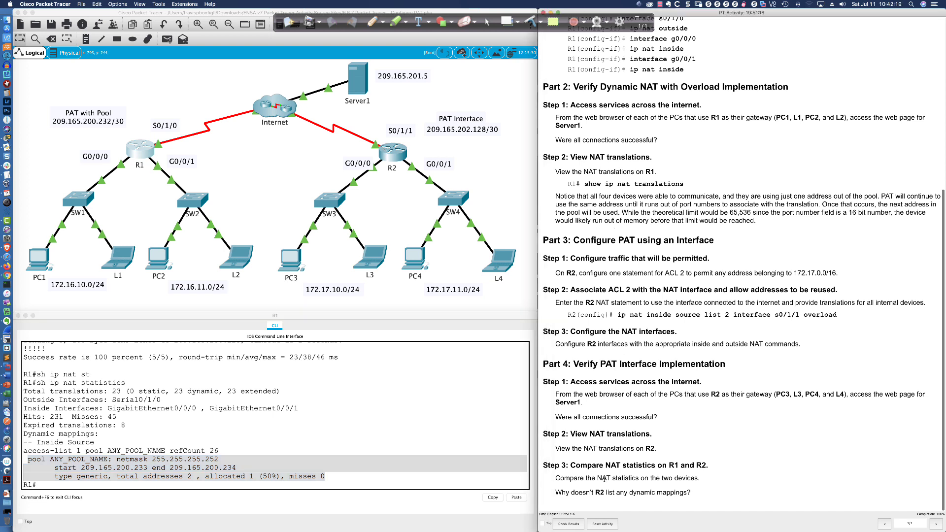
left_click_drag(556, 493, 692, 495)
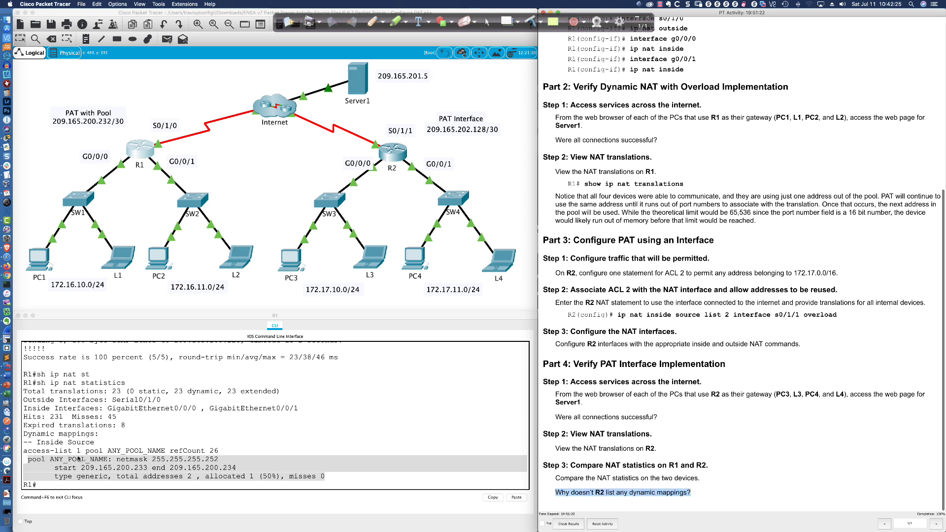
left_click_drag(24, 445, 346, 478)
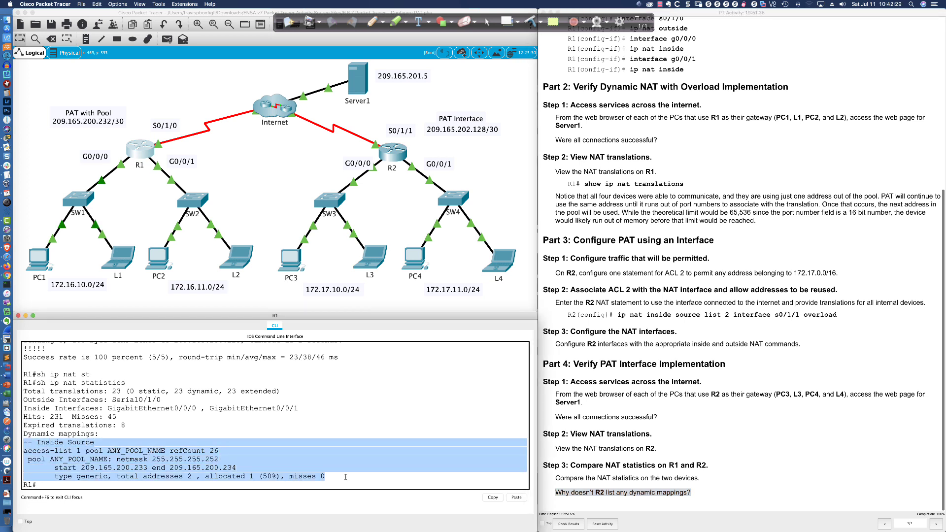
Compare R2's NAT statistics with R1's, highlighting R1's pool address range, access-list line and pool details.
left_click(399, 157)
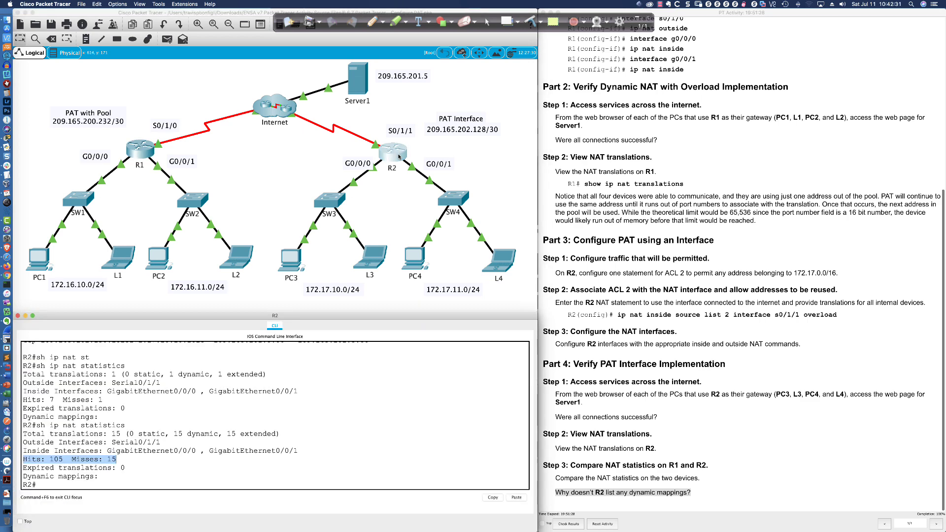
left_click(93, 486)
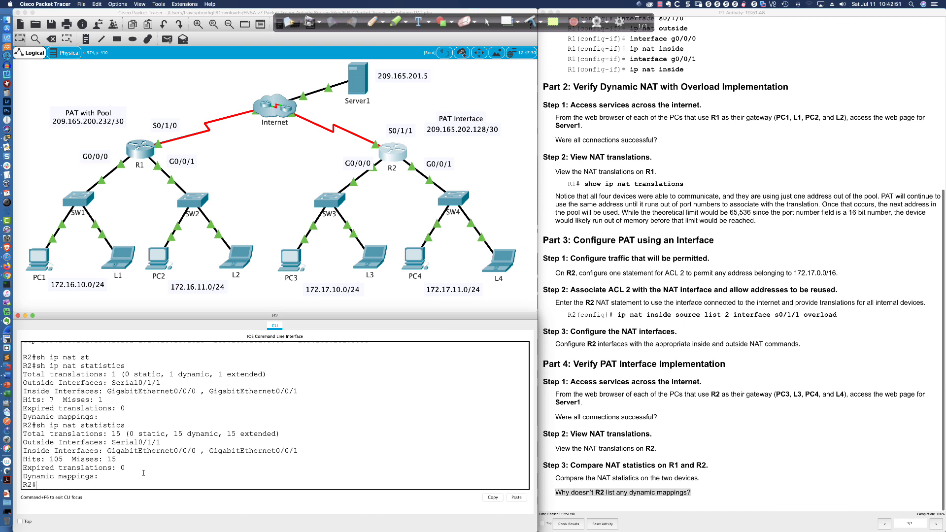
left_click(142, 165)
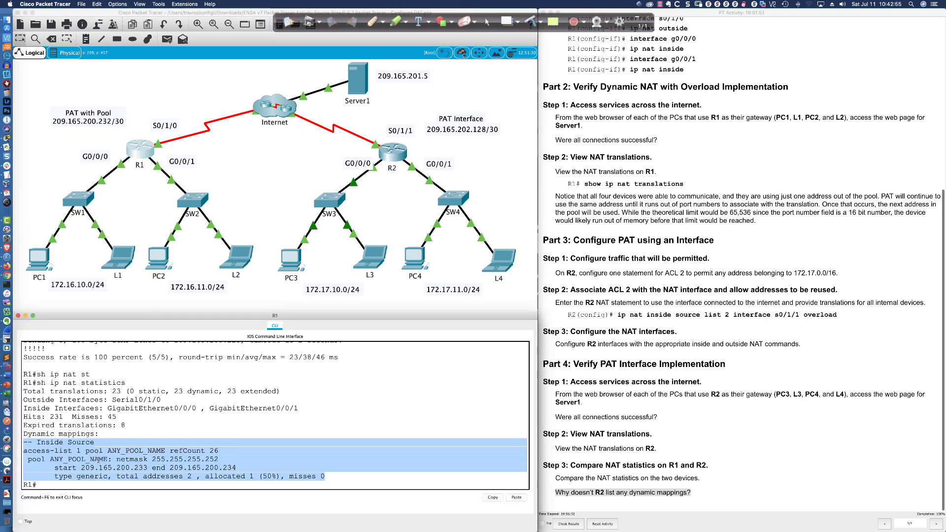
left_click(67, 470)
left_click_drag(55, 469, 240, 467)
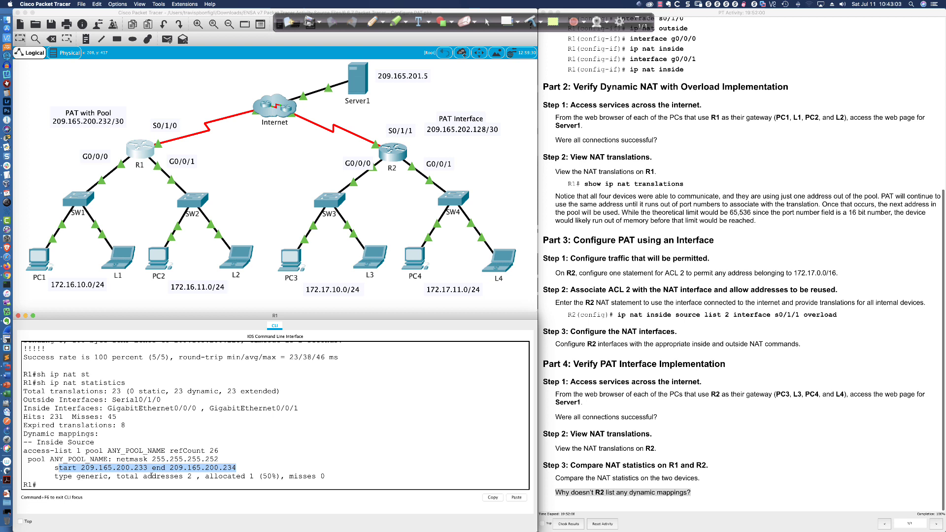
left_click_drag(32, 450, 235, 447)
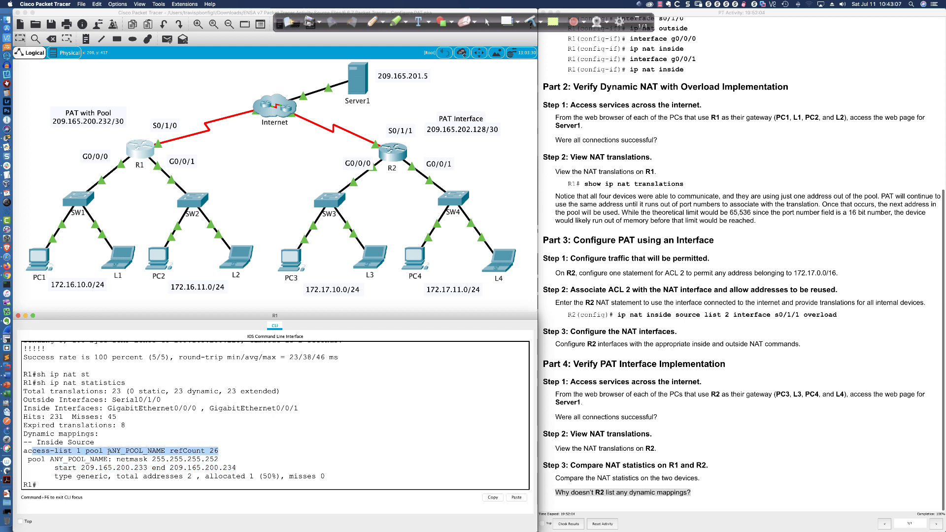
left_click_drag(325, 479, 38, 459)
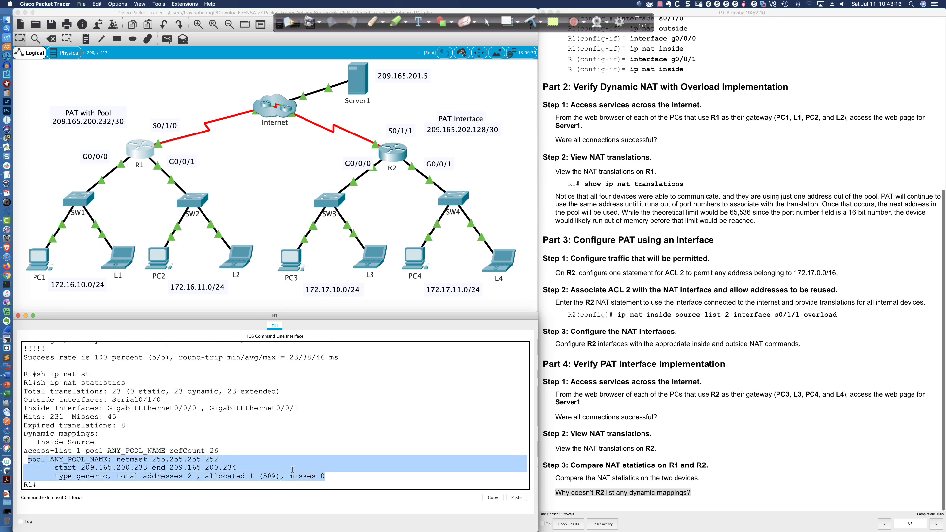
Switch from Packet Tracer to the presentation's title slide for Packet Tracer Activity 6.6.7 Configure PAT.
left_click(560, 353)
key("super+Tab")
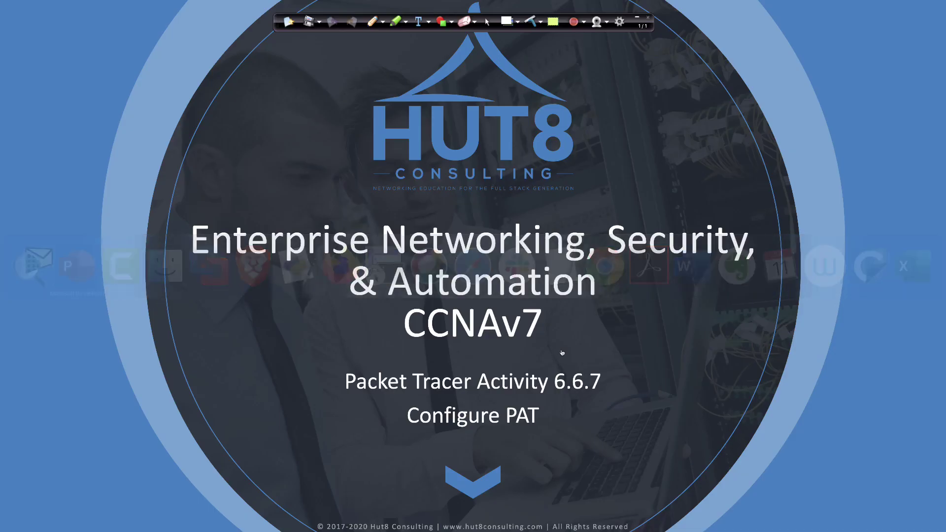